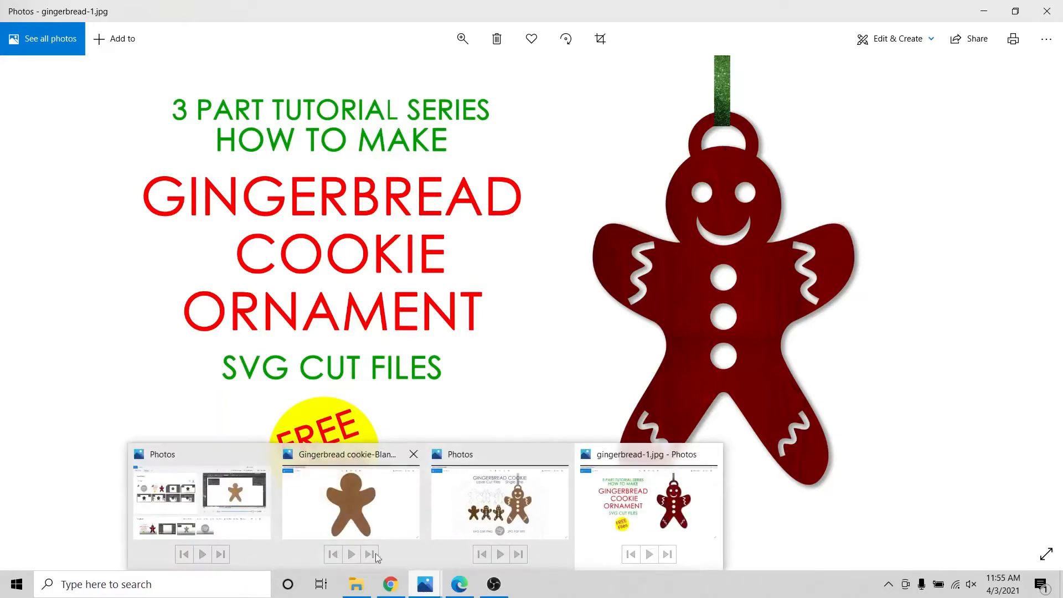
Step: View the blank, decorated and ornament versions of the gingerbread cookie in the picture viewer
{"action": "left_click", "coordinate": [370, 455]}
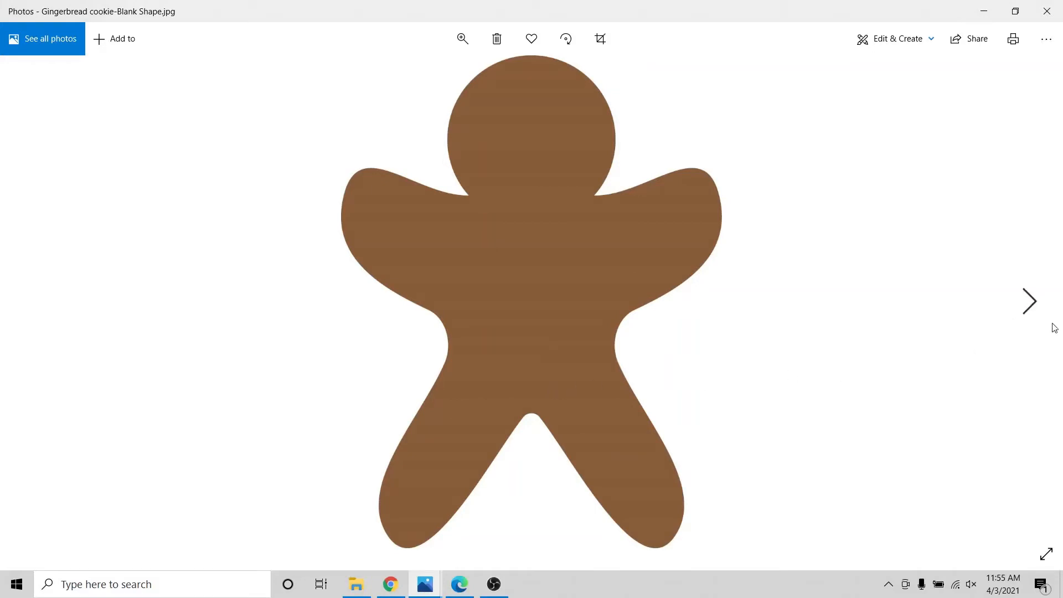
{"action": "left_click", "coordinate": [31, 304]}
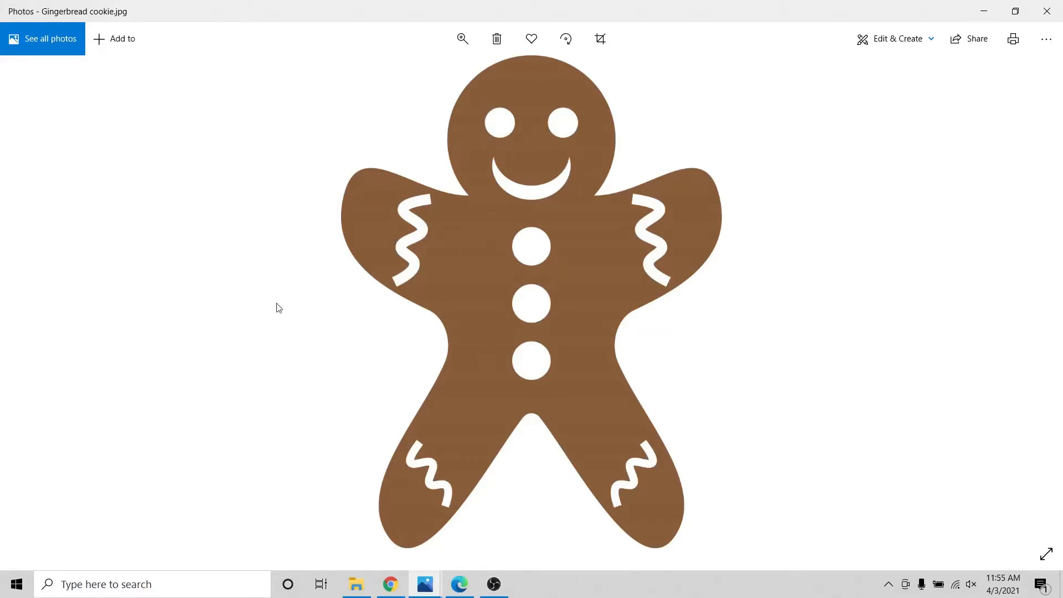
{"action": "left_click", "coordinate": [1029, 302]}
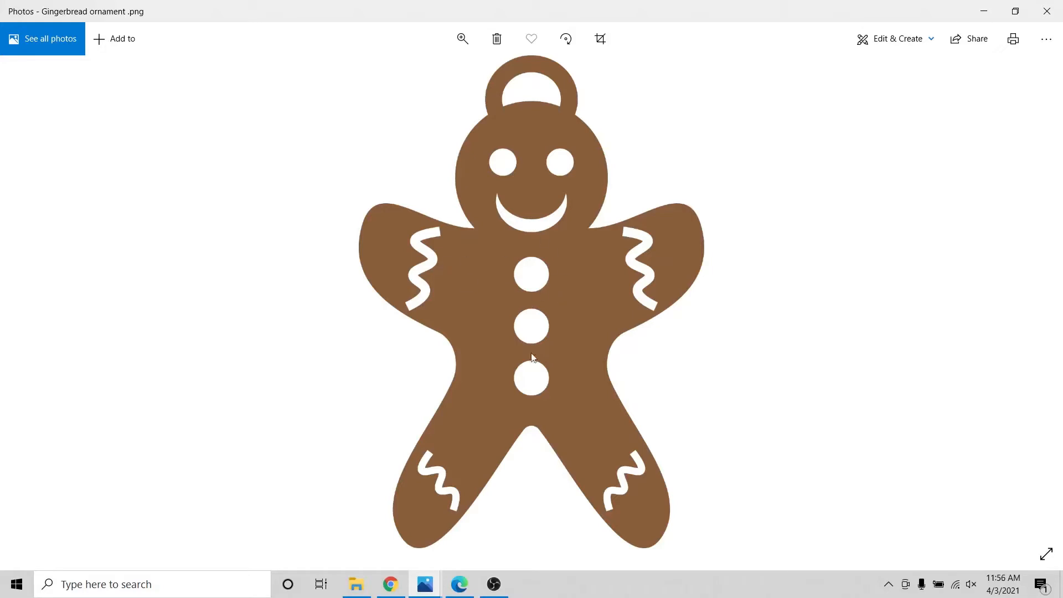
Step: In the browser, review the Artisan Craft SVG designer page and the Gingerbread Cookies SVG product page, and reopen the laser cut files picture in Photos
{"action": "left_click", "coordinate": [460, 584]}
{"action": "scroll", "coordinate": [2, 339], "scroll_direction": "up", "scroll_amount": 3}
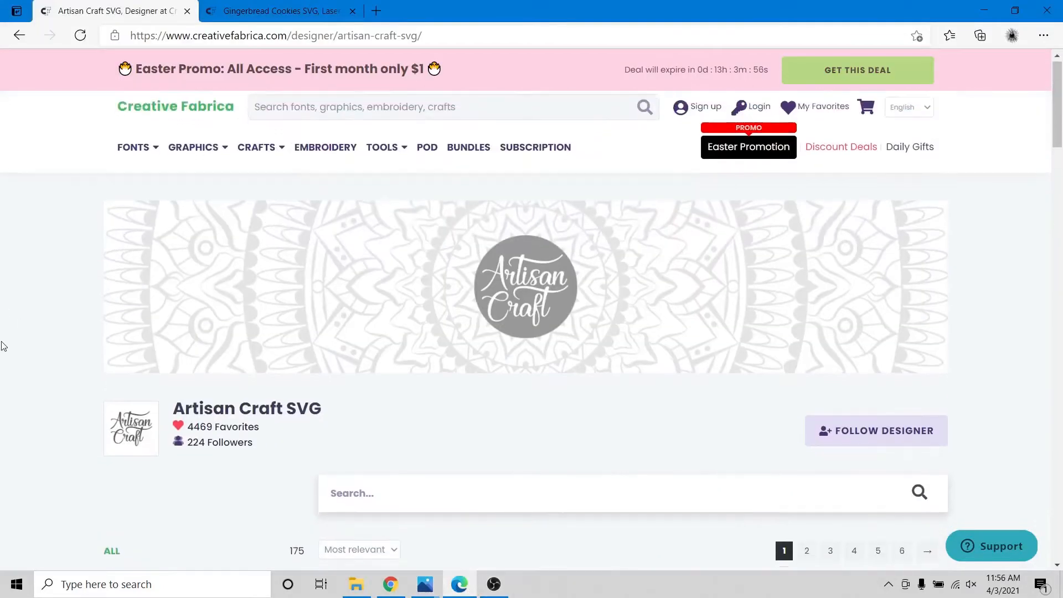
{"action": "scroll", "coordinate": [1, 343], "scroll_direction": "down", "scroll_amount": 7}
{"action": "scroll", "coordinate": [230, 237], "scroll_direction": "up", "scroll_amount": 7}
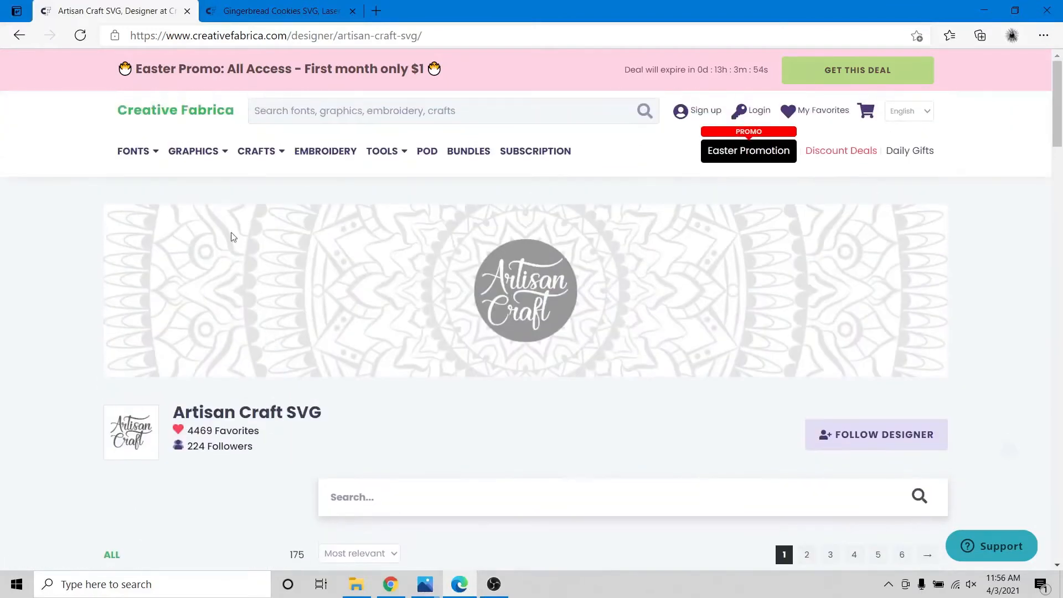
{"action": "left_click", "coordinate": [265, 10]}
{"action": "scroll", "coordinate": [31, 274], "scroll_direction": "down", "scroll_amount": 4}
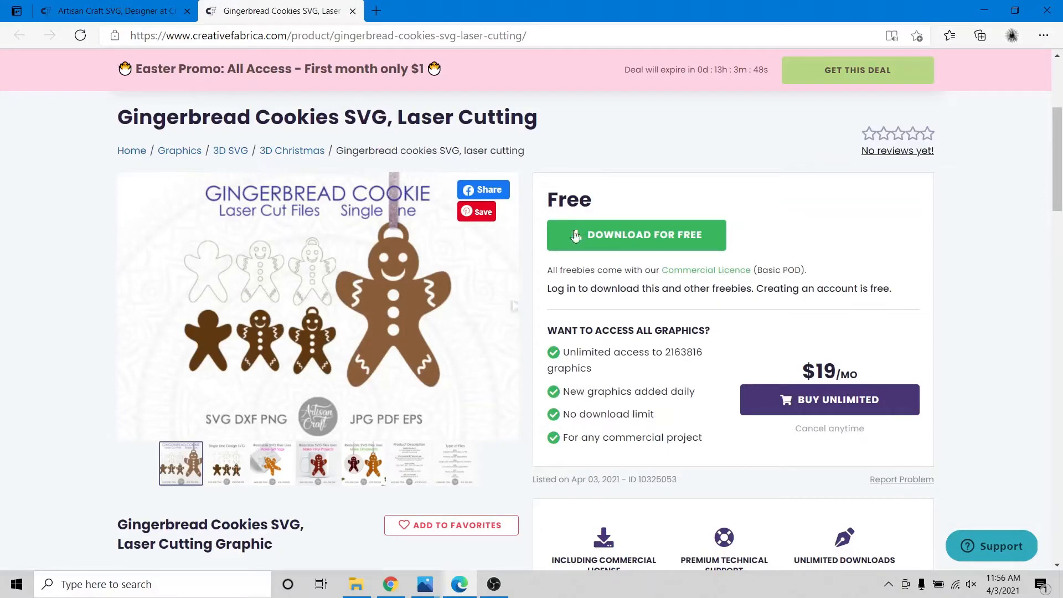
{"action": "left_click", "coordinate": [99, 10]}
{"action": "scroll", "coordinate": [4, 389], "scroll_direction": "down", "scroll_amount": 8}
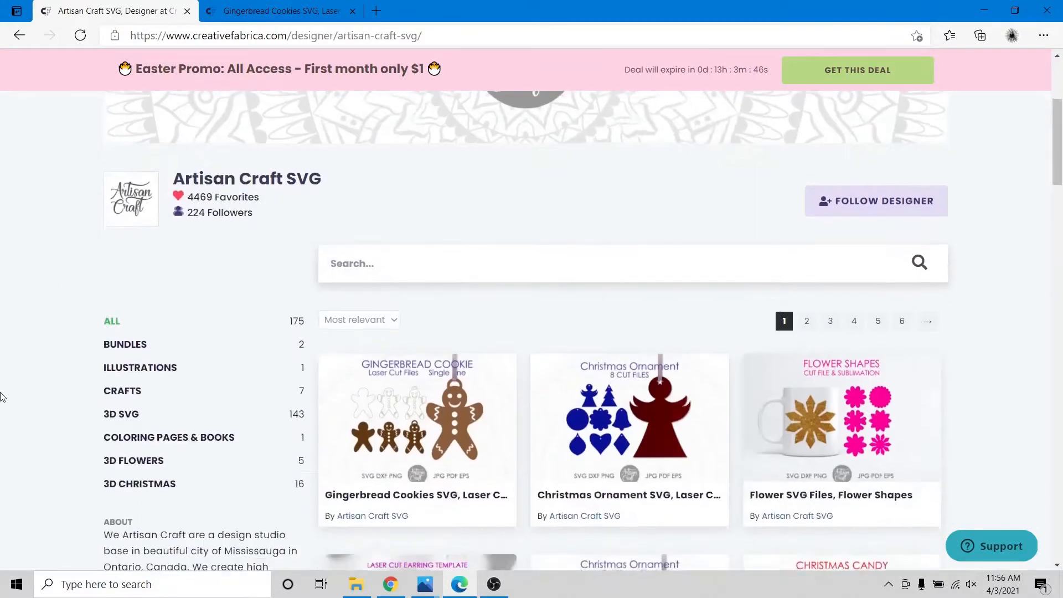
{"action": "scroll", "coordinate": [407, 256], "scroll_direction": "up", "scroll_amount": 8}
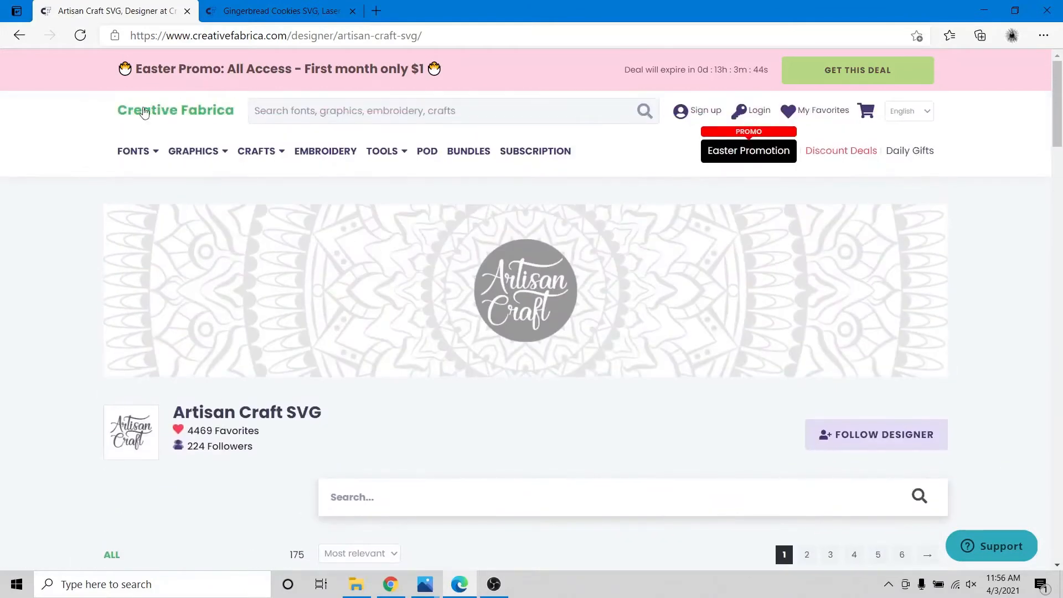
{"action": "mouse_move", "coordinate": [425, 584]}
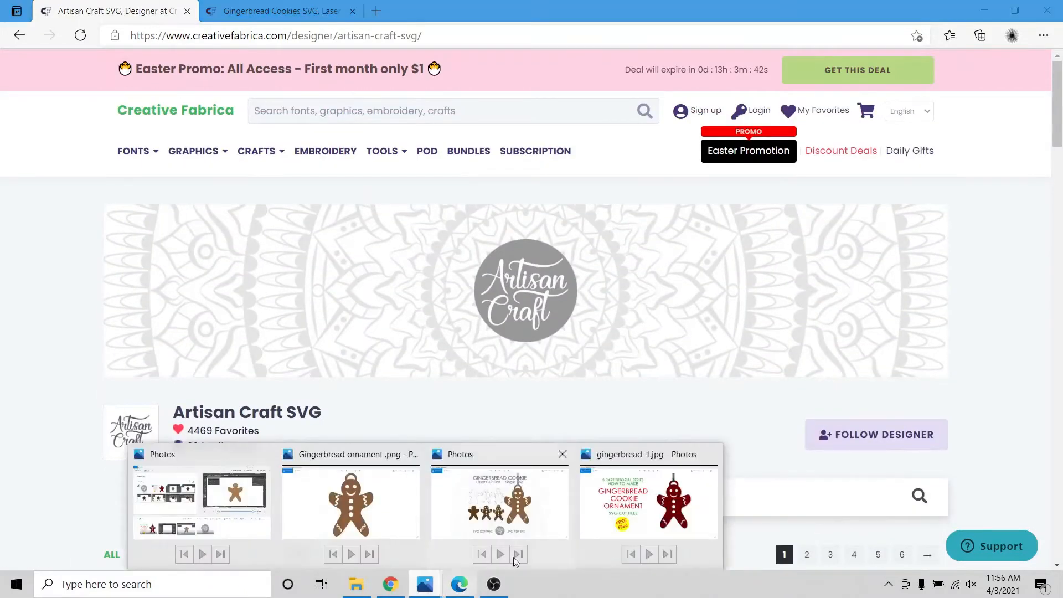
{"action": "left_click", "coordinate": [499, 465]}
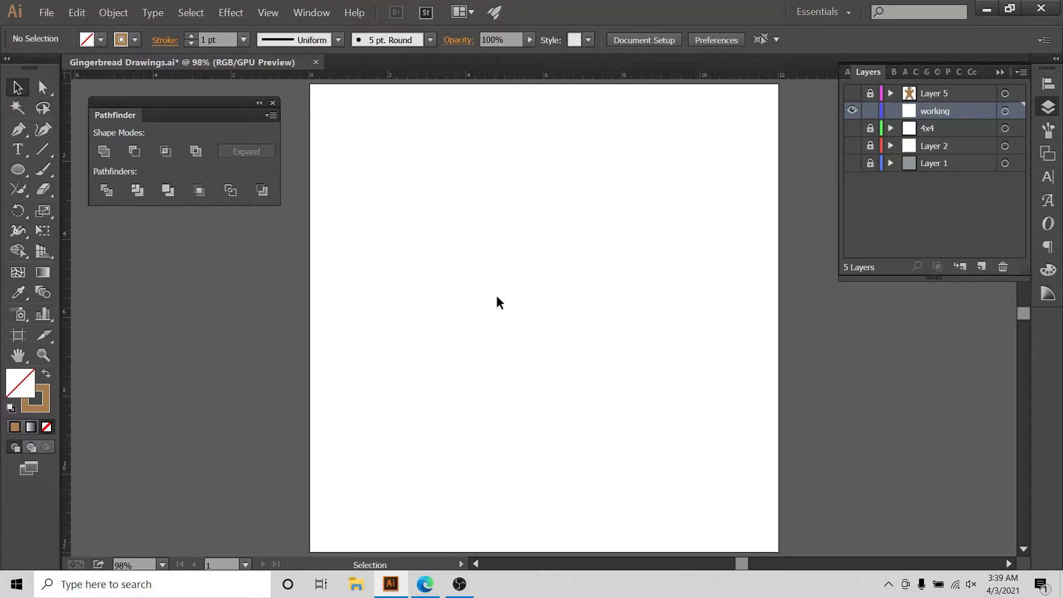
Step: Make the centre guides on Layer 2 and the square frames on the 4x4 layer visible
{"action": "left_click", "coordinate": [853, 146]}
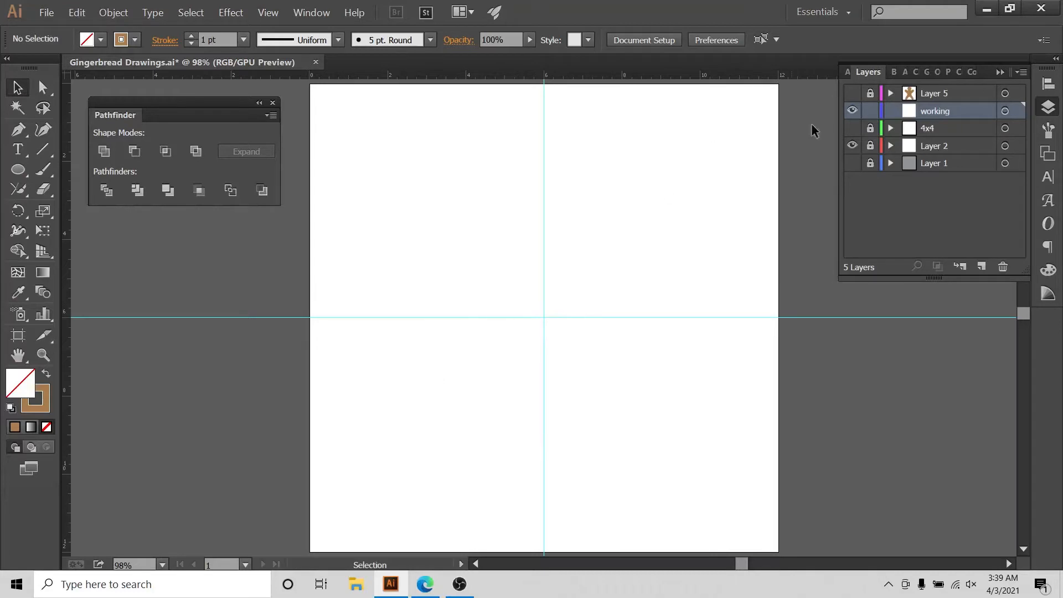
{"action": "left_click", "coordinate": [853, 128]}
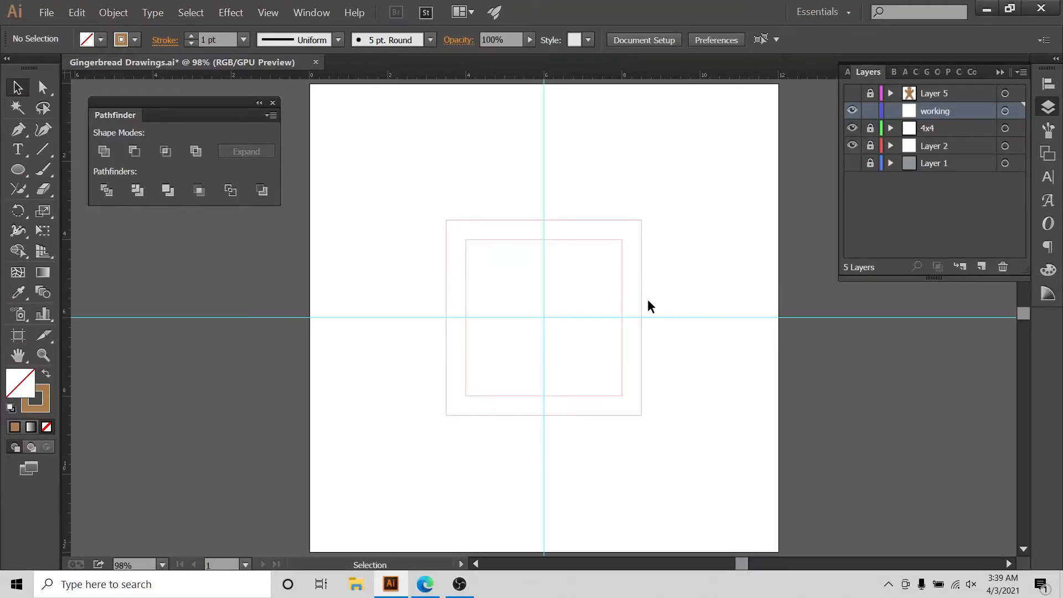
{"action": "key", "text": "ctrl+equal"}
{"action": "key", "text": "ctrl+equal"}
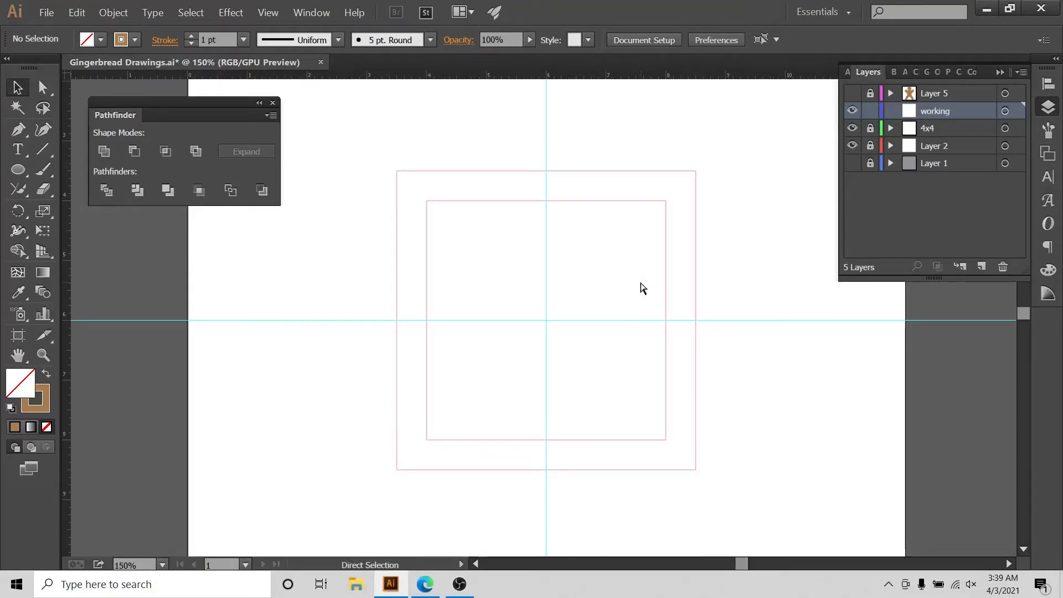
{"action": "key", "text": "ctrl+equal"}
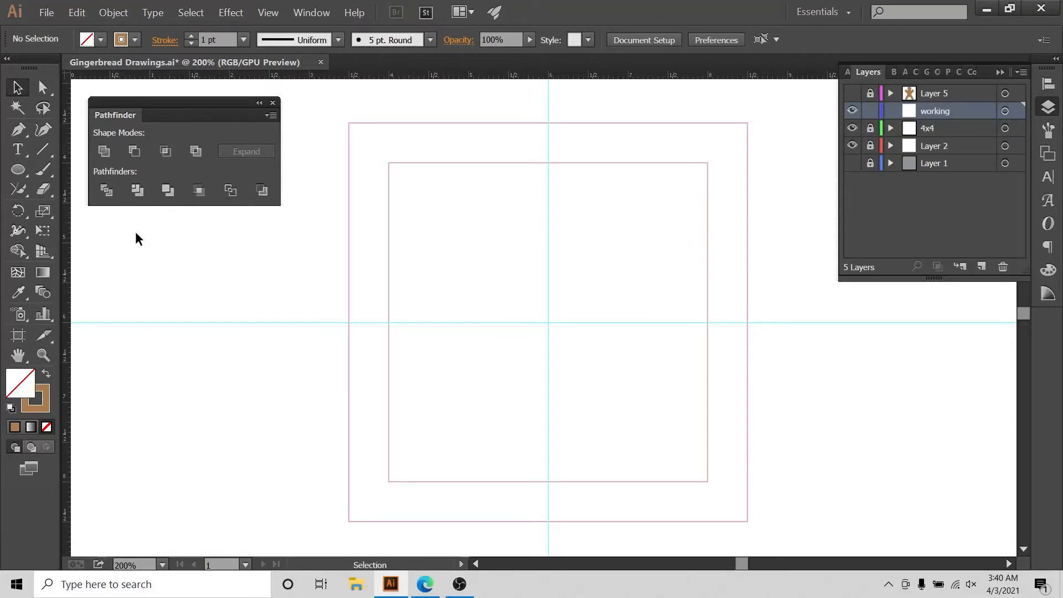
Step: Draw a head circle centred on the vertical guide and move it down until its top touches the inner square's top edge
{"action": "left_click", "coordinate": [15, 172]}
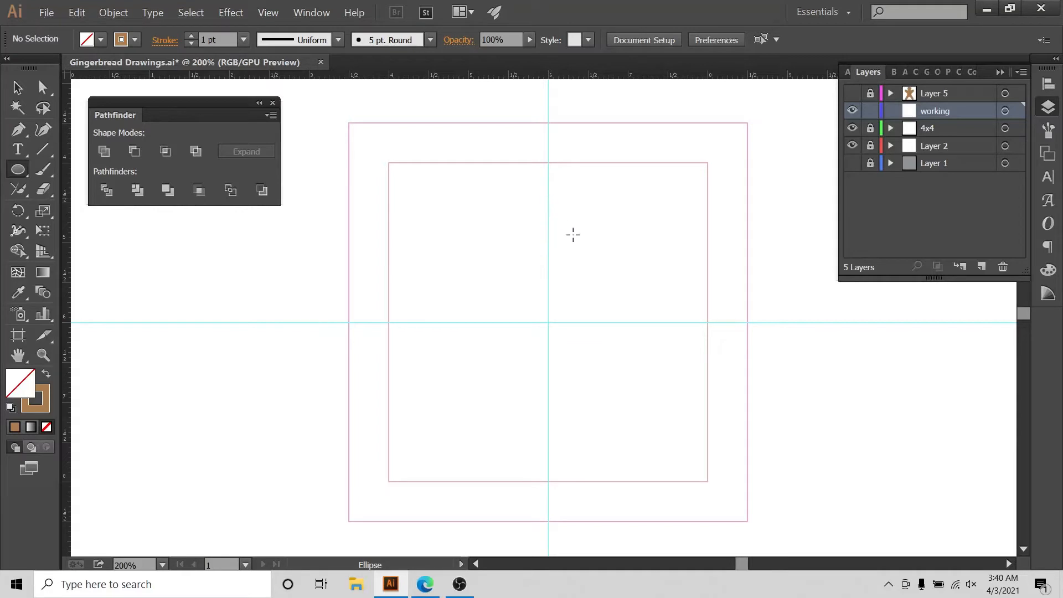
{"action": "left_click_drag", "start_coordinate": [548, 198], "coordinate": [603, 253]}
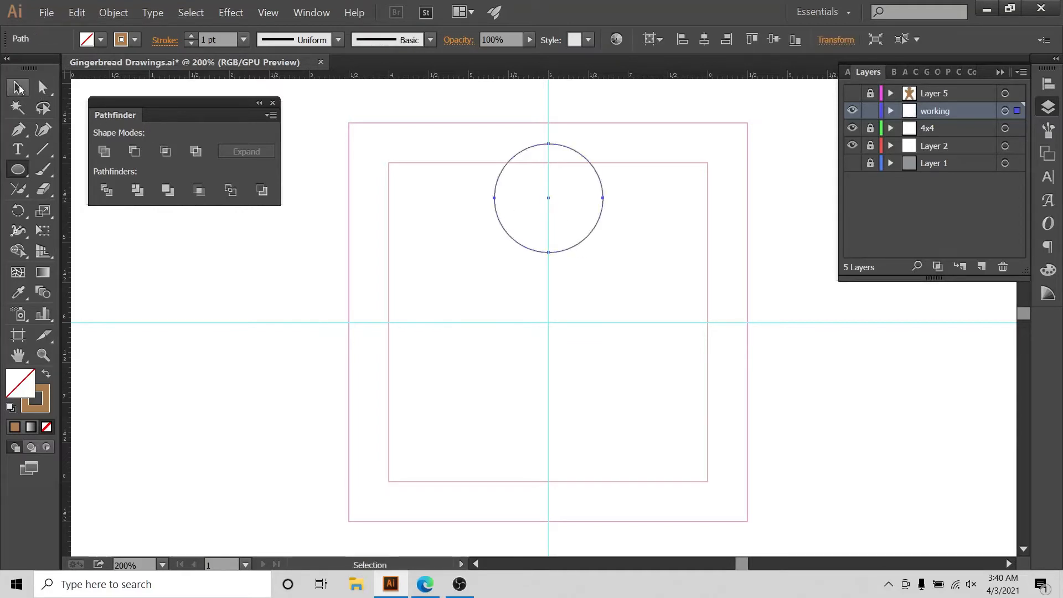
{"action": "key", "text": "v"}
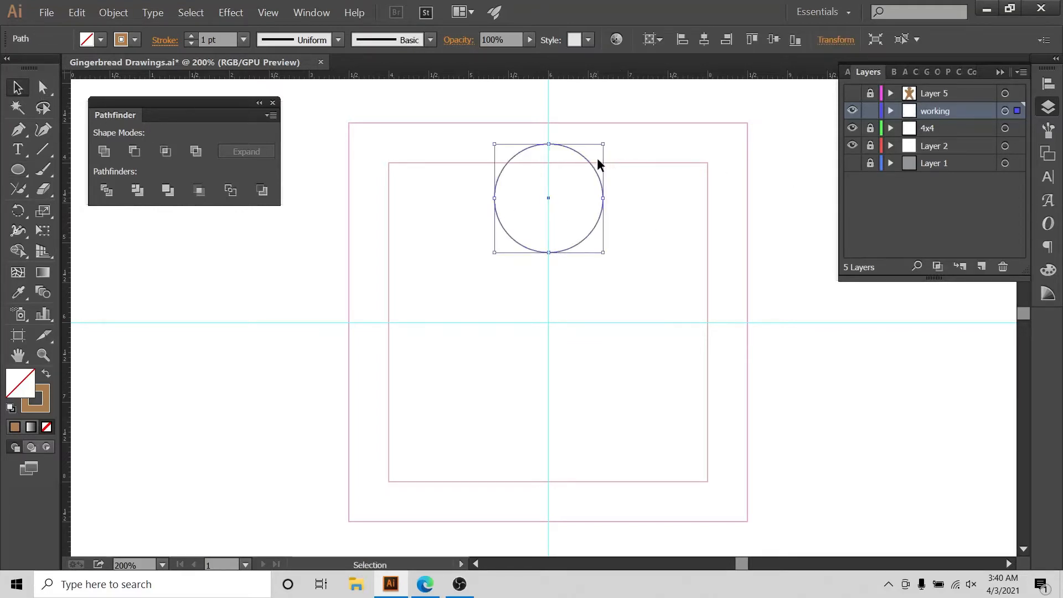
{"action": "key", "text": "Down"}
{"action": "key", "text": "Down"}
{"action": "key", "text": "Down"}
{"action": "key", "text": "Down"}
{"action": "key", "text": "Down"}
{"action": "key", "text": "Down"}
{"action": "key", "text": "Down"}
{"action": "key", "text": "Down"}
{"action": "key", "text": "Down"}
{"action": "key", "text": "Down"}
{"action": "key", "text": "Down"}
{"action": "key", "text": "Down"}
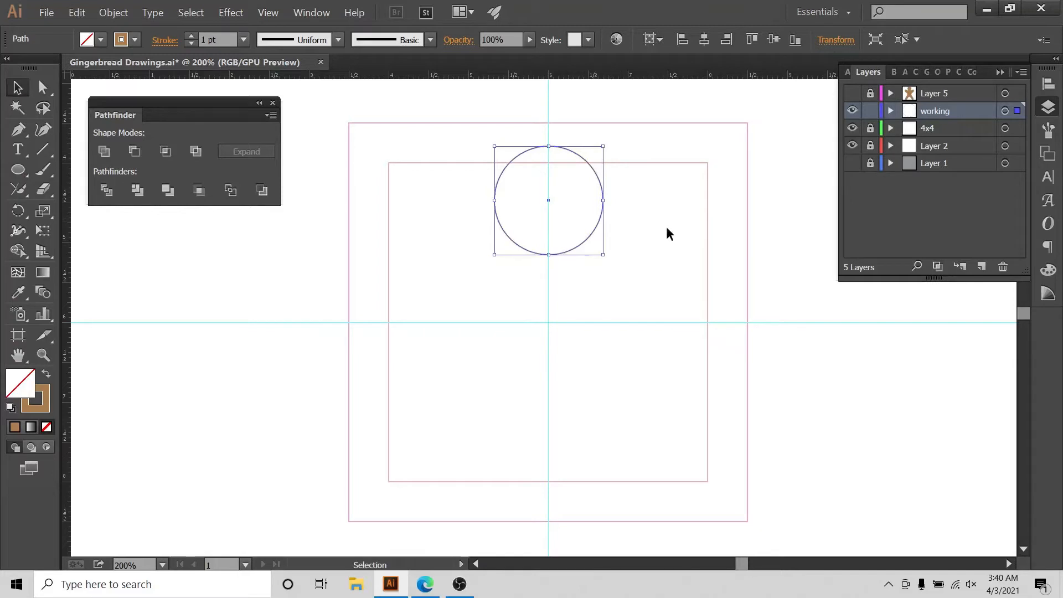
{"action": "key", "text": "Down"}
{"action": "key", "text": "Down"}
{"action": "key", "text": "Down"}
{"action": "key", "text": "Down"}
{"action": "key", "text": "Down"}
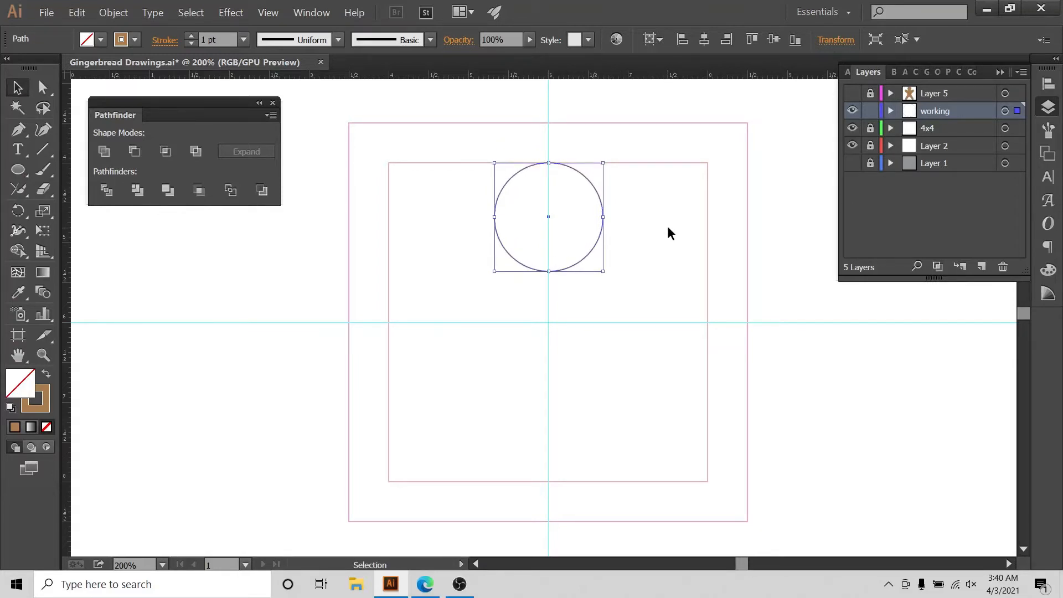
Step: Scale the head circle down proportionally from its lower corner and centre it horizontally on the artboard
{"action": "left_click", "coordinate": [669, 227]}
{"action": "left_click_drag", "start_coordinate": [562, 228], "coordinate": [581, 249]}
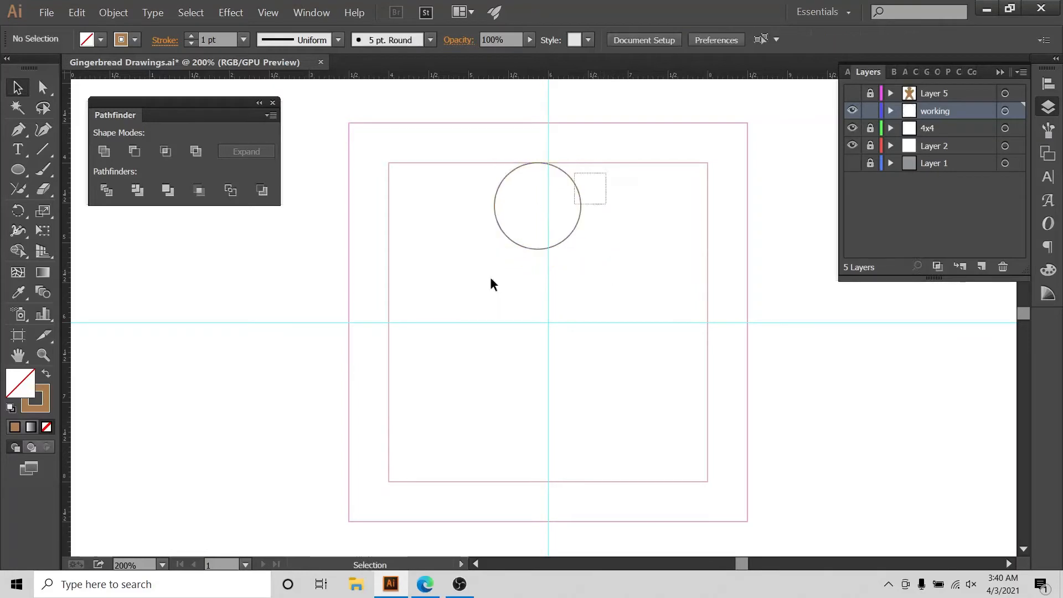
{"action": "left_click", "coordinate": [1051, 86]}
{"action": "left_click", "coordinate": [1010, 198]}
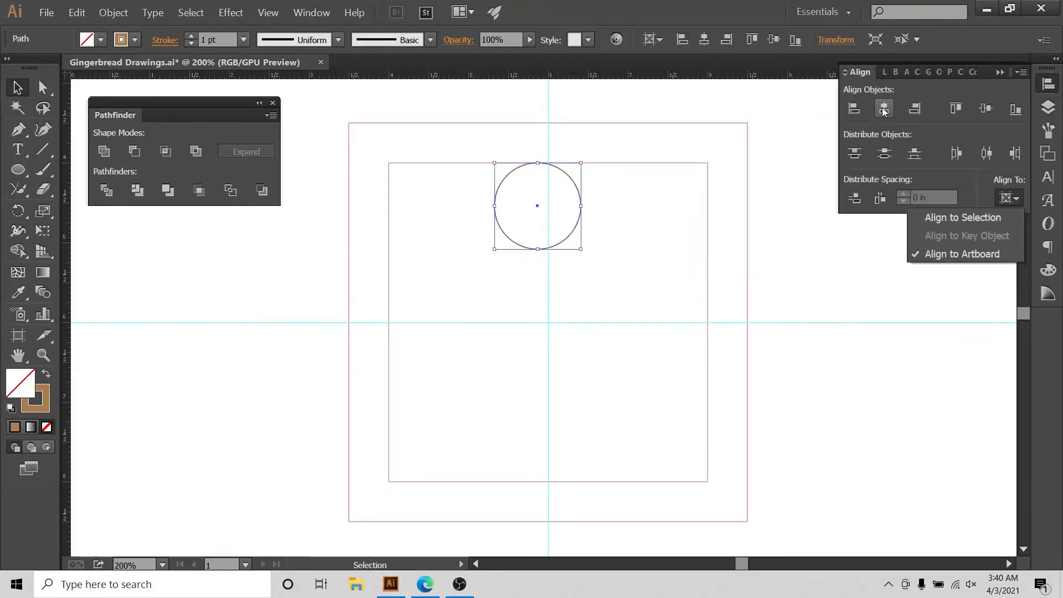
{"action": "left_click", "coordinate": [885, 109]}
{"action": "left_click", "coordinate": [724, 122]}
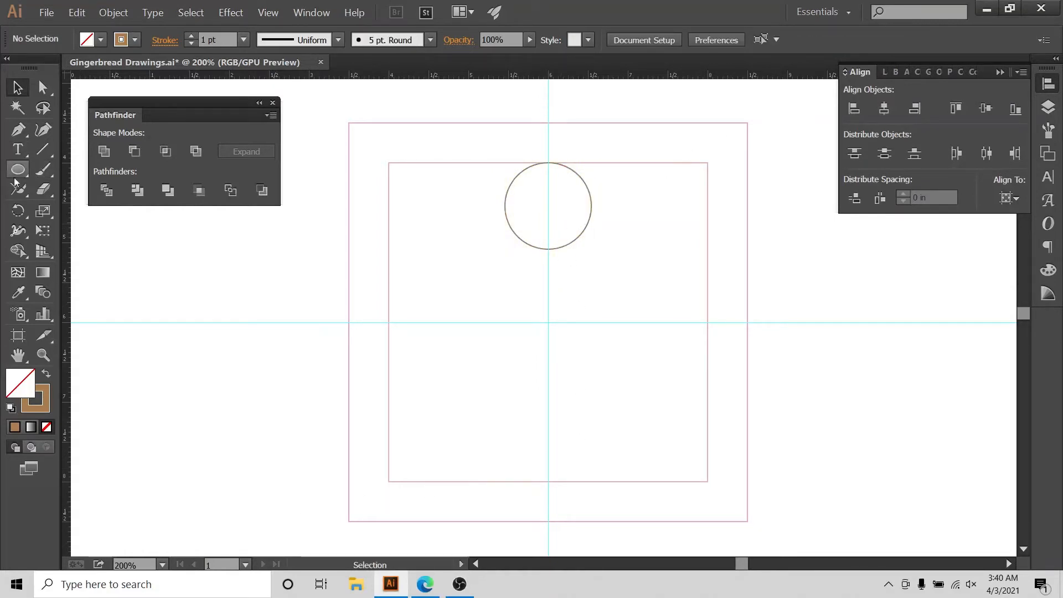
Step: Check the gingerbread cookie reference images in the browser, and sketch an open arm outline with the Pencil tool starting inside the head's lower edge
{"action": "left_click_drag", "start_coordinate": [15, 193], "coordinate": [83, 183]}
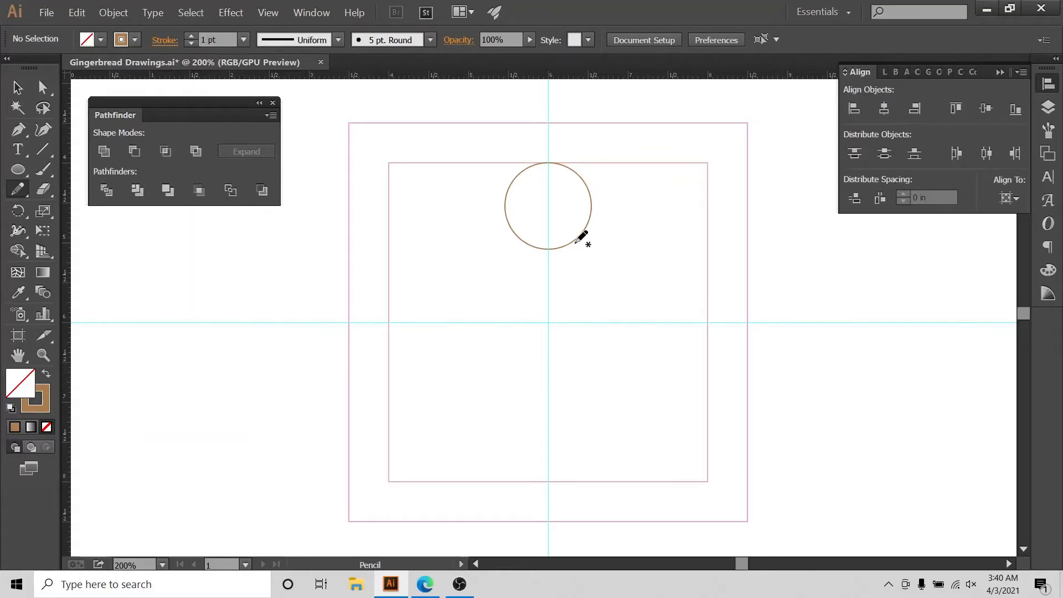
{"action": "left_click", "coordinate": [425, 585]}
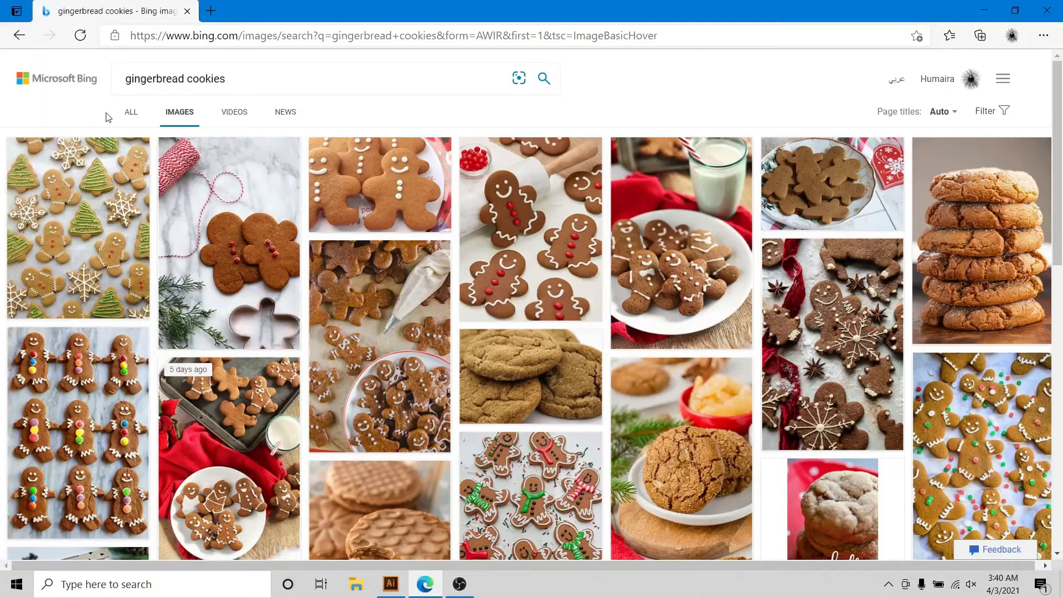
{"action": "left_click", "coordinate": [149, 87]}
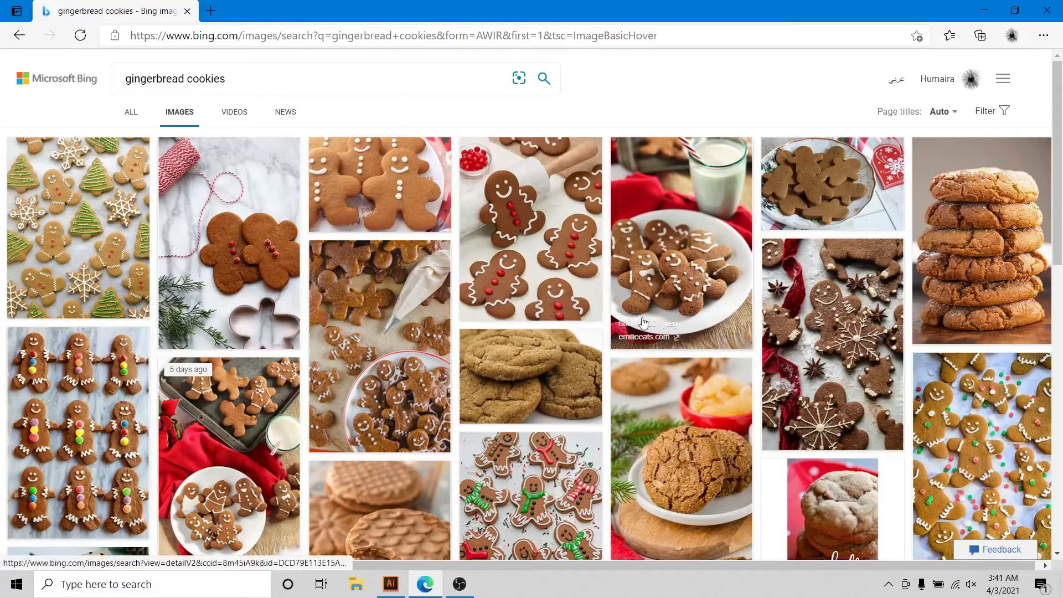
{"action": "left_click", "coordinate": [391, 585]}
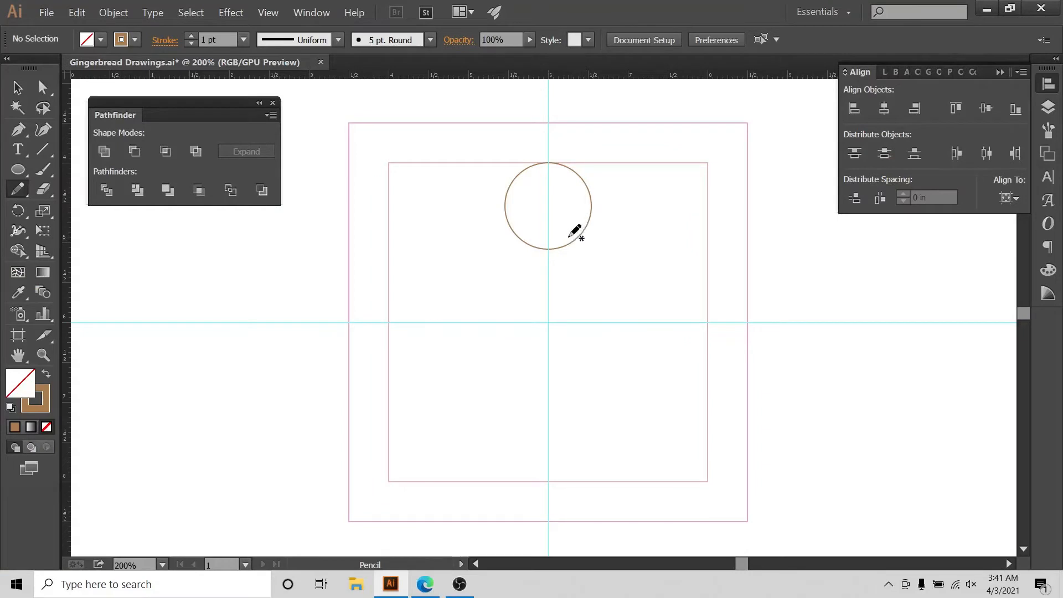
{"action": "mouse_move", "coordinate": [565, 235]}
{"action": "left_mouse_down"}
{"action": "mouse_move", "coordinate": [633, 248]}
{"action": "mouse_move", "coordinate": [694, 223]}
{"action": "mouse_move", "coordinate": [702, 275]}
{"action": "mouse_move", "coordinate": [686, 299]}
{"action": "left_mouse_up"}
{"action": "left_click_drag", "start_coordinate": [611, 328], "coordinate": [583, 335]}
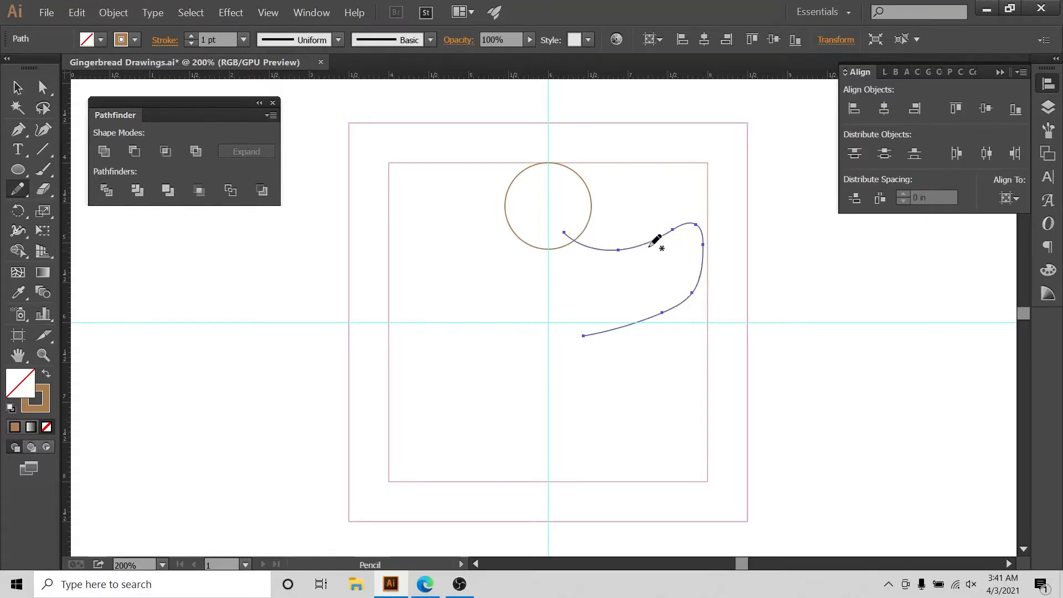
{"action": "left_click", "coordinate": [114, 12]}
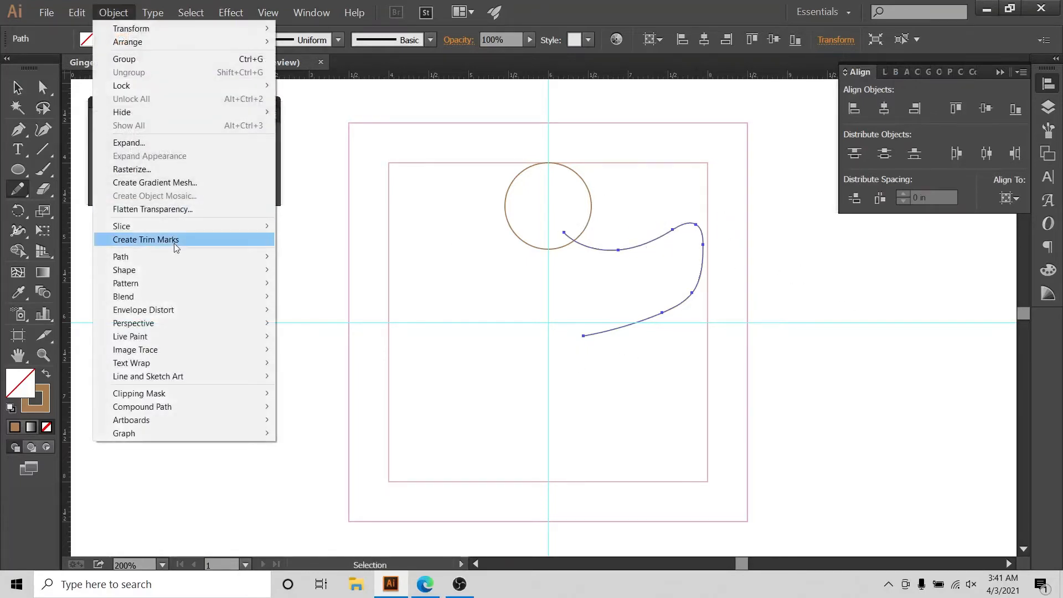
{"action": "mouse_move", "coordinate": [260, 256]}
{"action": "left_click", "coordinate": [387, 317]}
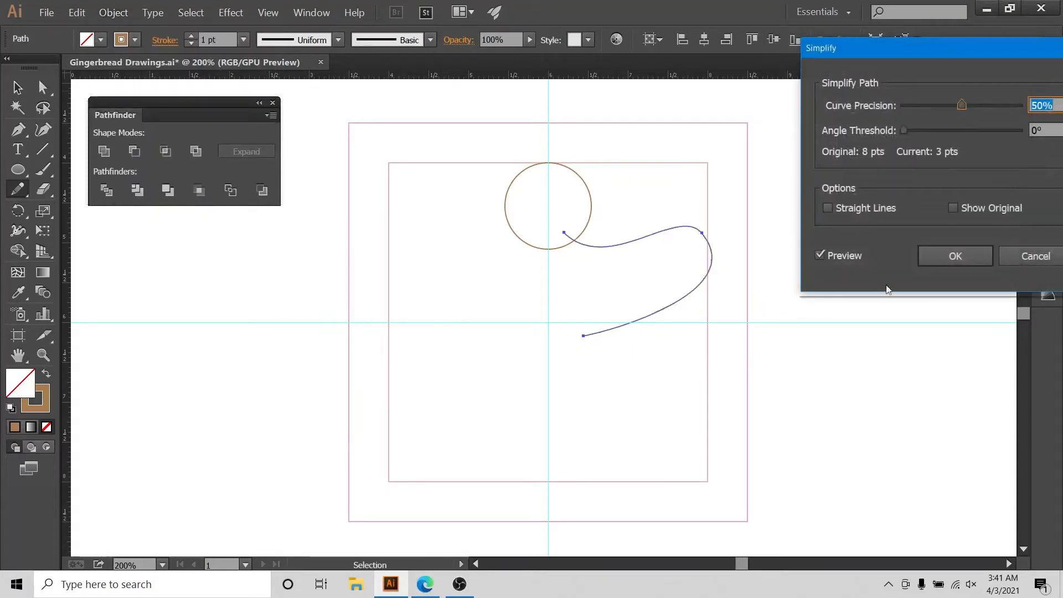
{"action": "key", "text": "Escape"}
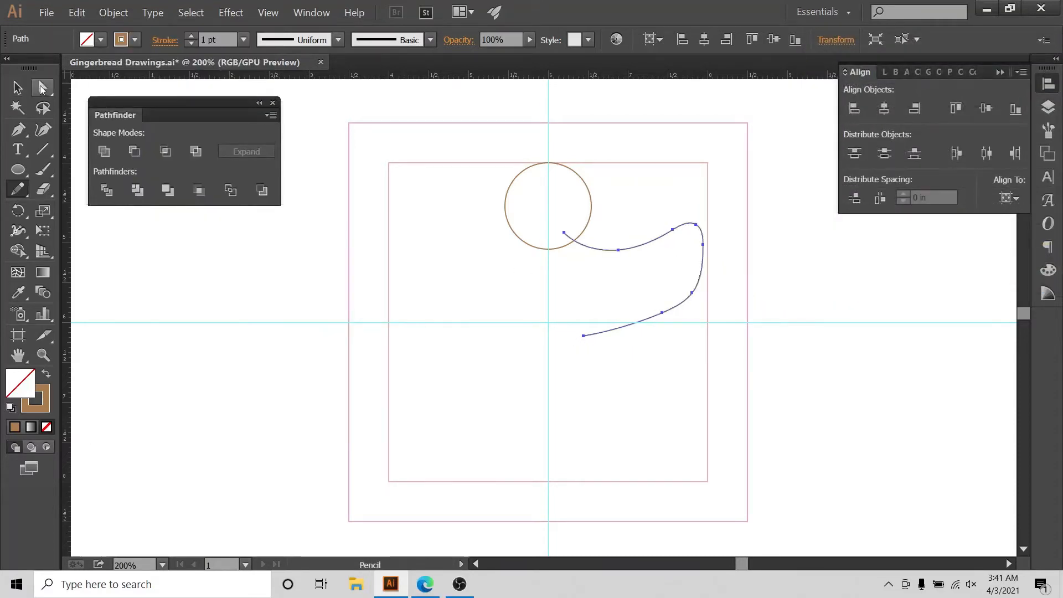
Step: Delete the end anchor point of the arm outline's lower line
{"action": "left_click", "coordinate": [42, 88]}
{"action": "left_click", "coordinate": [510, 320]}
{"action": "left_click", "coordinate": [585, 337]}
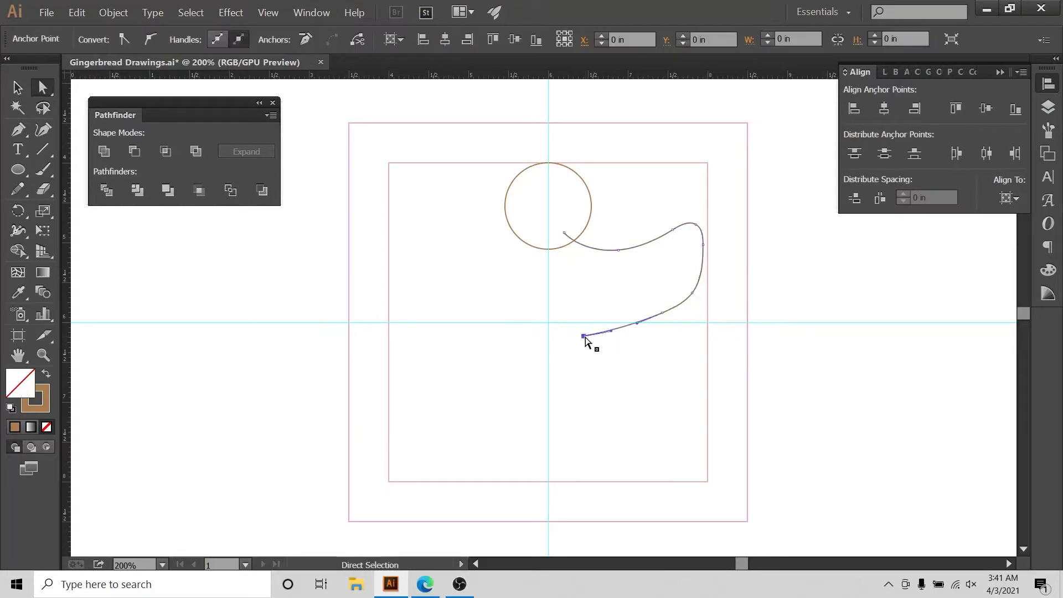
{"action": "key", "text": "Delete"}
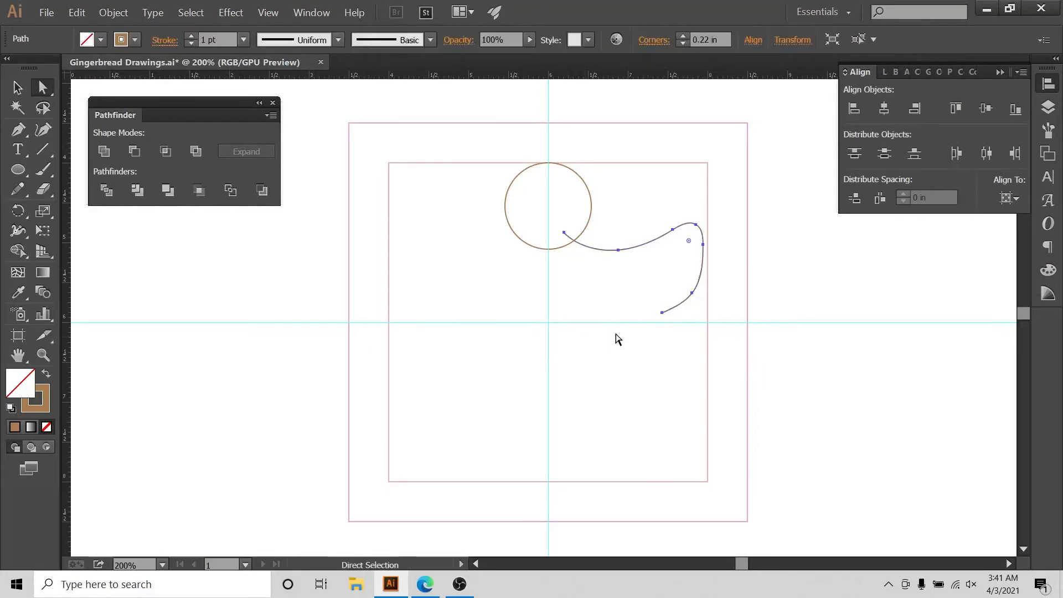
Step: Extend the lower end point of the arm outline inward toward the body until it lies just below the horizontal guide
{"action": "left_click_drag", "start_coordinate": [663, 313], "coordinate": [636, 321]}
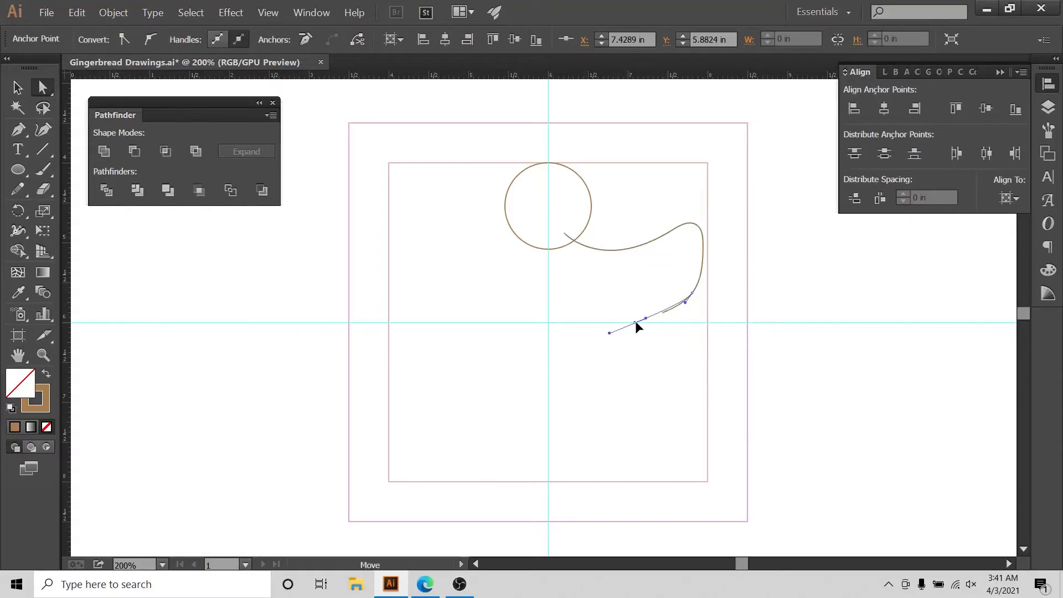
{"action": "left_click", "coordinate": [762, 330]}
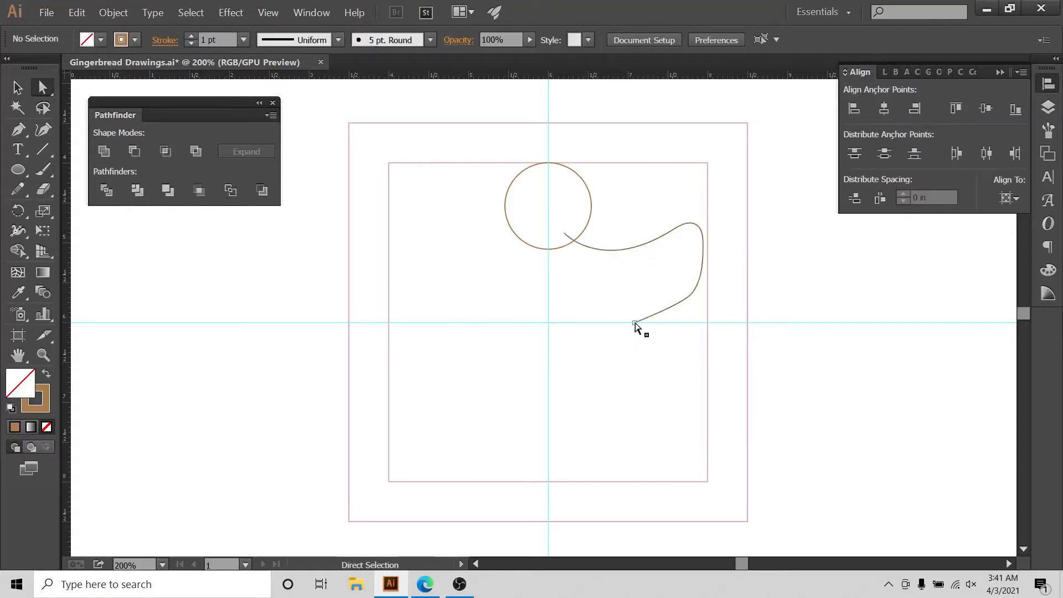
{"action": "left_click_drag", "start_coordinate": [635, 323], "coordinate": [612, 331]}
{"action": "left_click", "coordinate": [807, 334]}
Step: Simplify the arm outline with 50% curve precision and a 0° angle threshold
{"action": "left_click", "coordinate": [17, 87]}
{"action": "left_click_drag", "start_coordinate": [680, 203], "coordinate": [767, 406]}
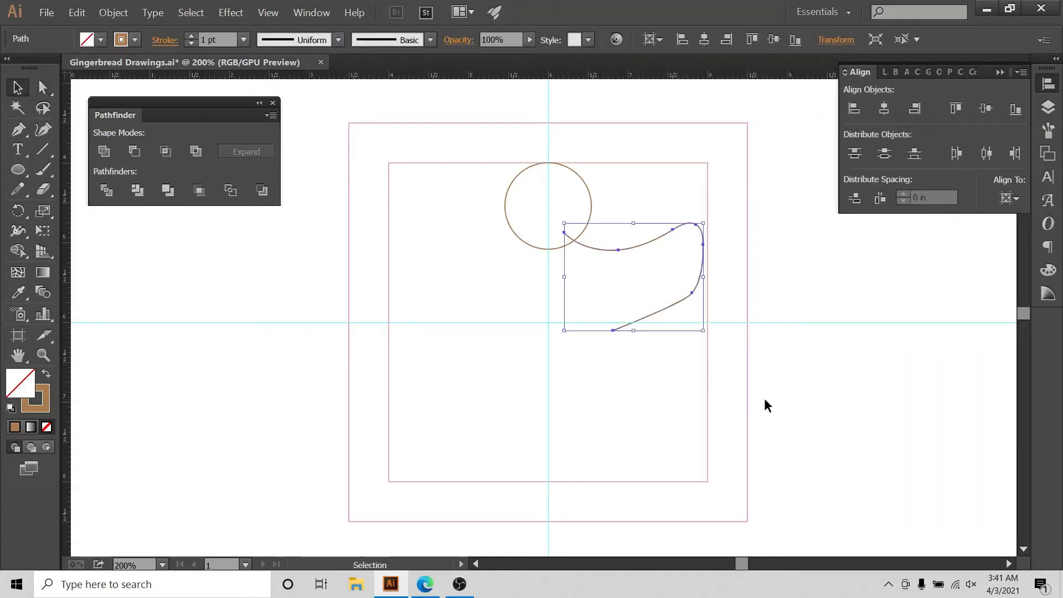
{"action": "left_click", "coordinate": [112, 8]}
{"action": "mouse_move", "coordinate": [143, 260]}
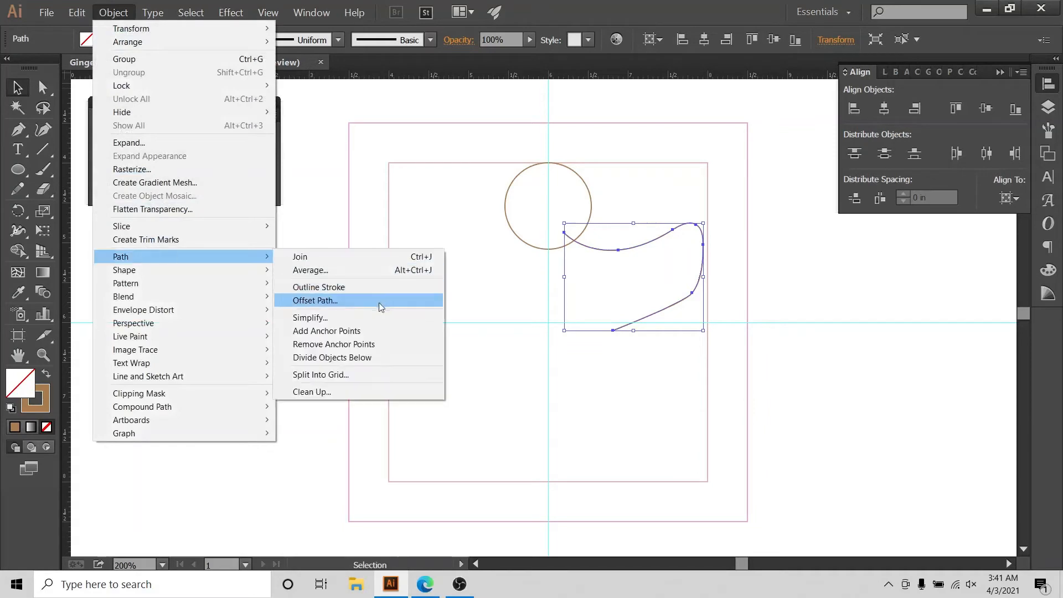
{"action": "left_click", "coordinate": [349, 323]}
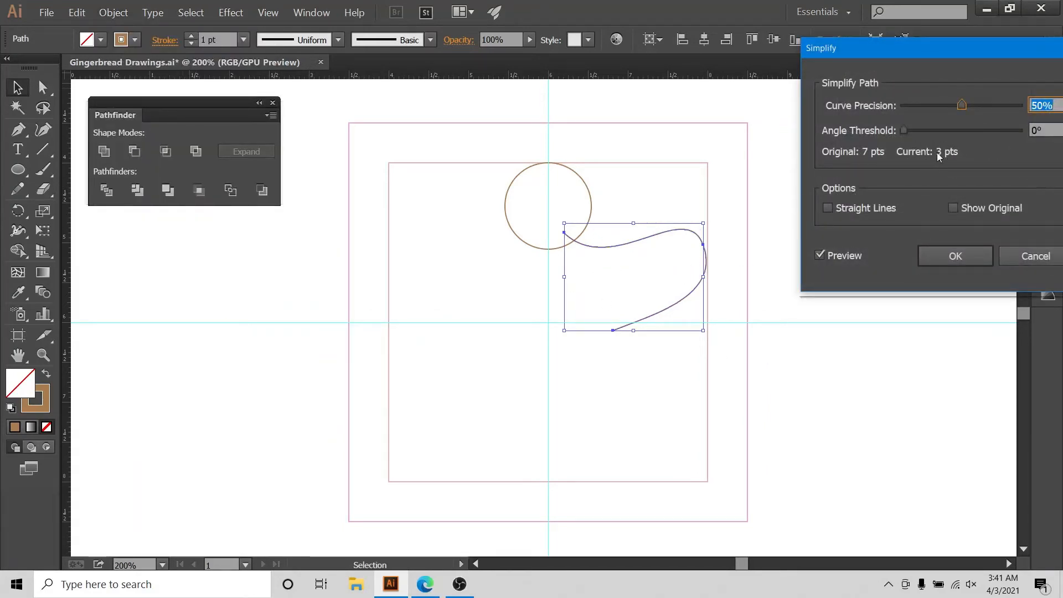
{"action": "left_click", "coordinate": [942, 256]}
{"action": "left_click", "coordinate": [868, 344]}
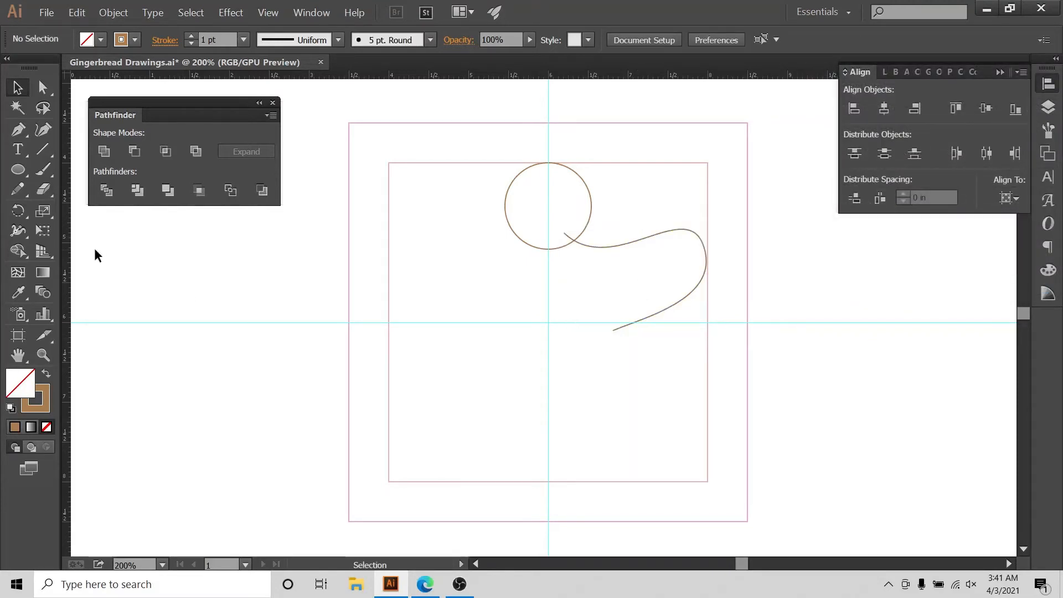
{"action": "left_click", "coordinate": [12, 191]}
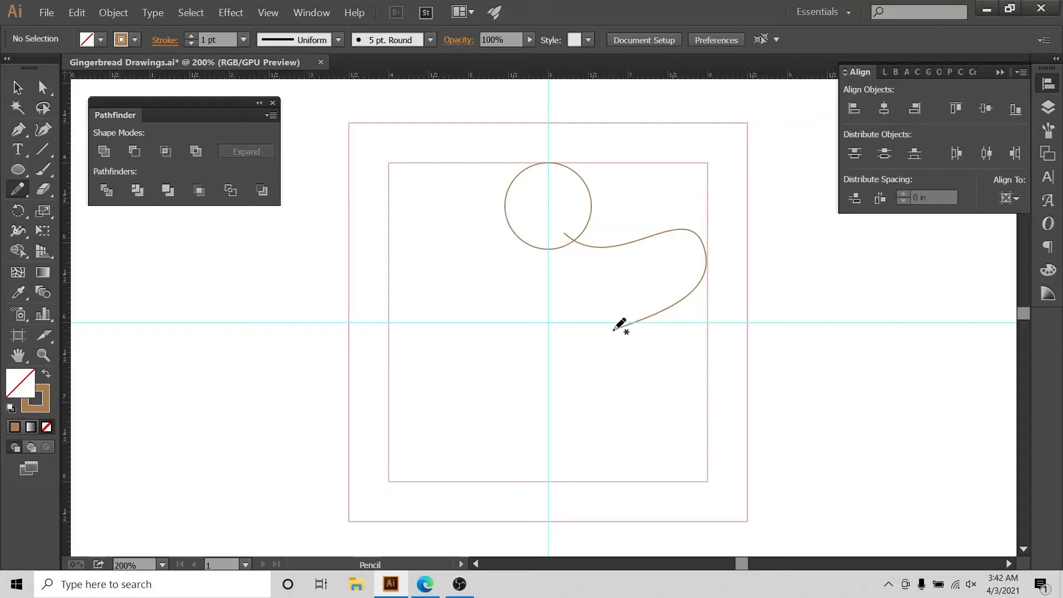
{"action": "left_click_drag", "start_coordinate": [614, 330], "coordinate": [609, 354]}
{"action": "mouse_move", "coordinate": [620, 383]}
{"action": "left_mouse_down"}
{"action": "mouse_move", "coordinate": [672, 416]}
{"action": "mouse_move", "coordinate": [689, 451]}
{"action": "mouse_move", "coordinate": [682, 479]}
{"action": "mouse_move", "coordinate": [616, 469]}
{"action": "mouse_move", "coordinate": [547, 421]}
{"action": "left_mouse_up"}
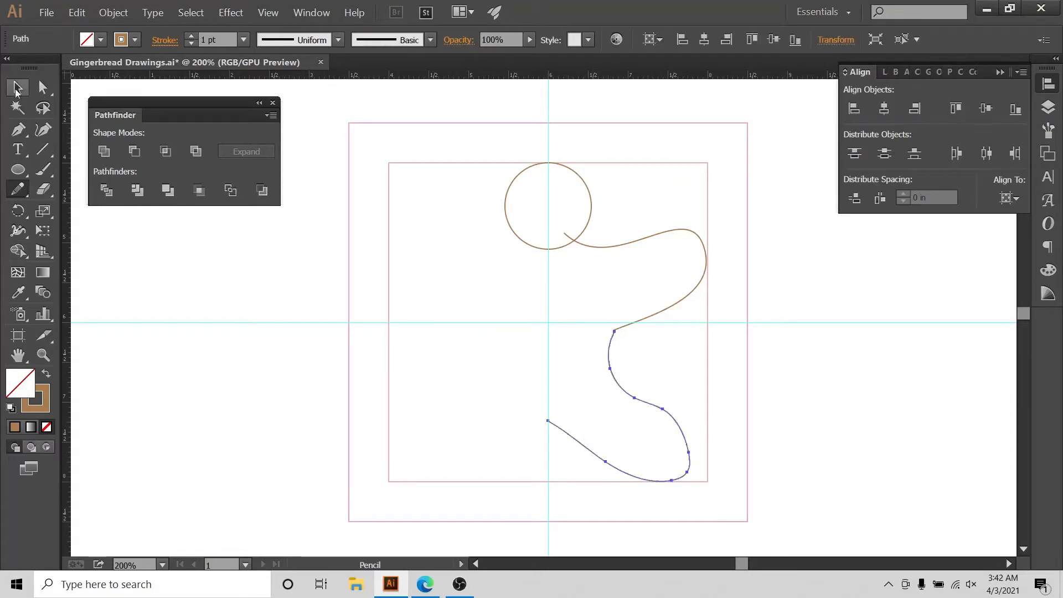
{"action": "left_click", "coordinate": [13, 89]}
{"action": "left_click", "coordinate": [353, 278]}
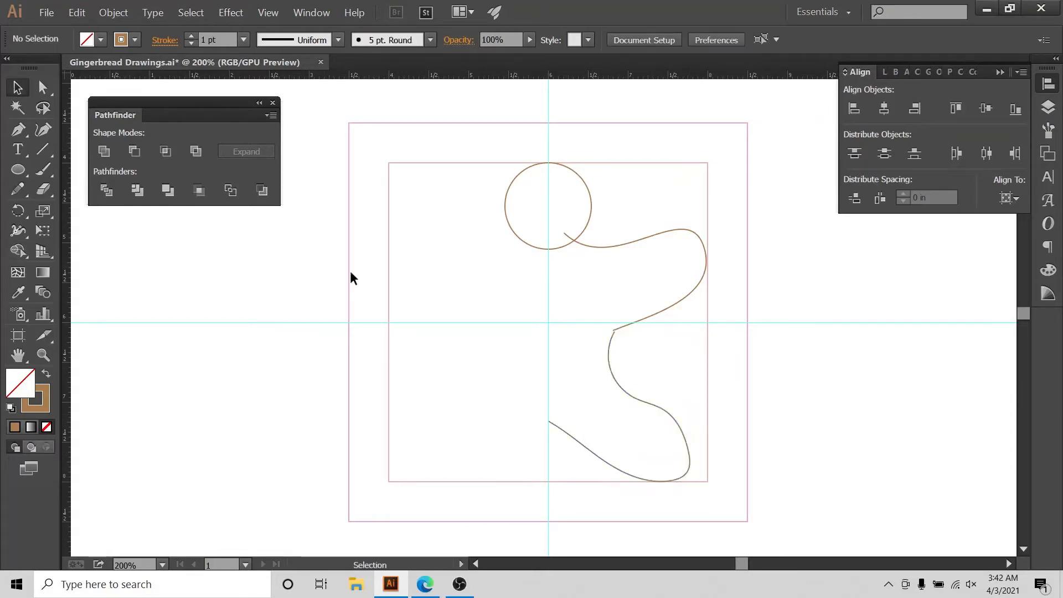
{"action": "left_click", "coordinate": [674, 419]}
{"action": "key", "text": "Delete"}
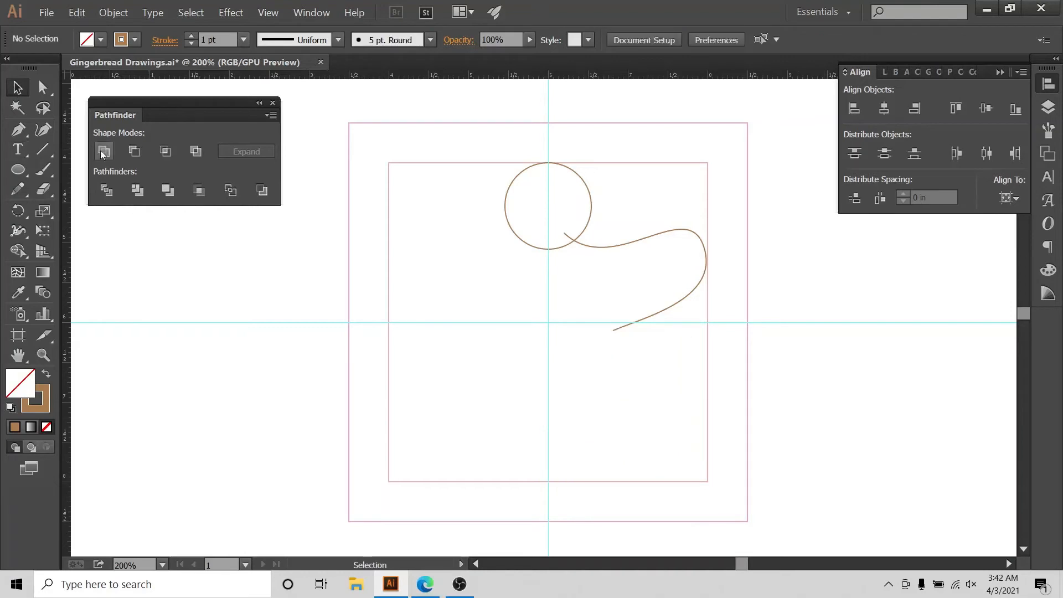
Step: Sketch a leg outline with the Pencil tool from the arm's lower end down near the inner frame's lower edge and back up to the vertical guide
{"action": "left_click", "coordinate": [18, 189]}
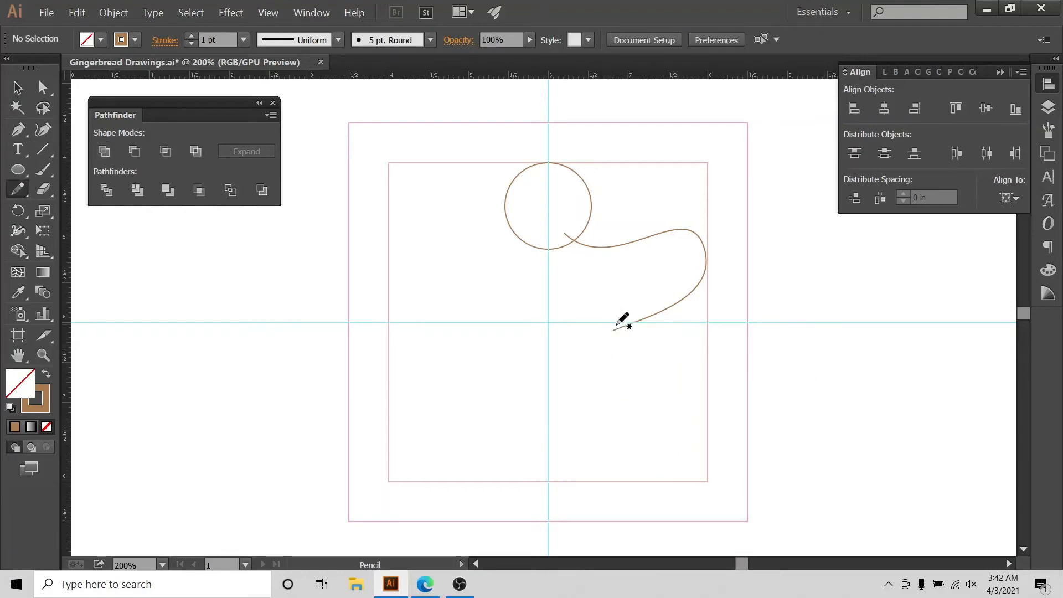
{"action": "mouse_move", "coordinate": [613, 331]}
{"action": "left_mouse_down"}
{"action": "mouse_move", "coordinate": [629, 373]}
{"action": "mouse_move", "coordinate": [659, 401]}
{"action": "mouse_move", "coordinate": [670, 470]}
{"action": "mouse_move", "coordinate": [653, 477]}
{"action": "mouse_move", "coordinate": [619, 460]}
{"action": "mouse_move", "coordinate": [550, 387]}
{"action": "left_mouse_up"}
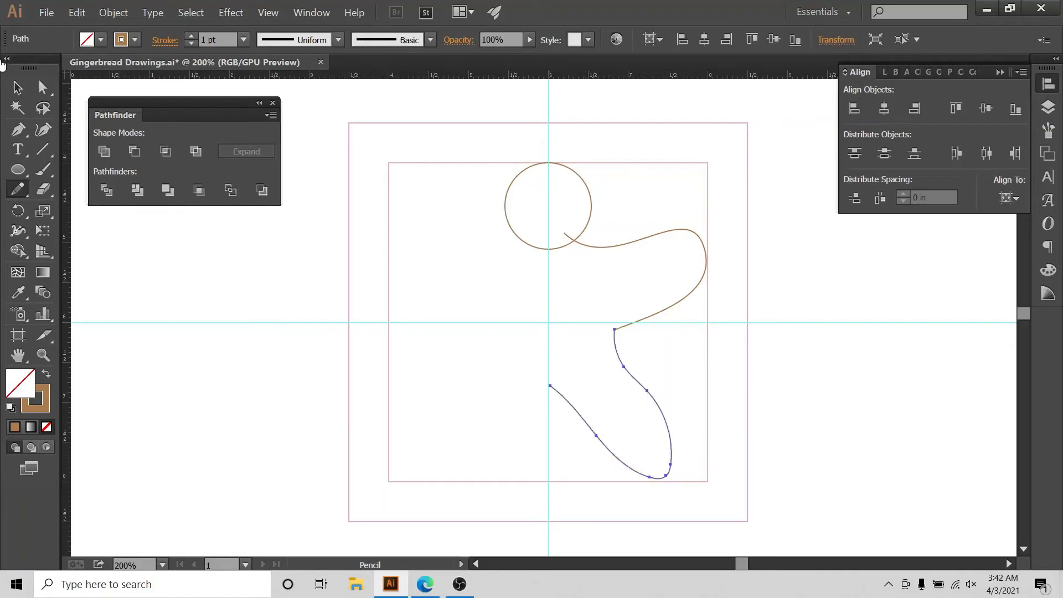
{"action": "key", "text": "v"}
{"action": "left_click", "coordinate": [745, 385]}
Step: Simplify the leg outline with 50% curve precision and a 0° angle threshold
{"action": "left_click_drag", "start_coordinate": [746, 390], "coordinate": [570, 505]}
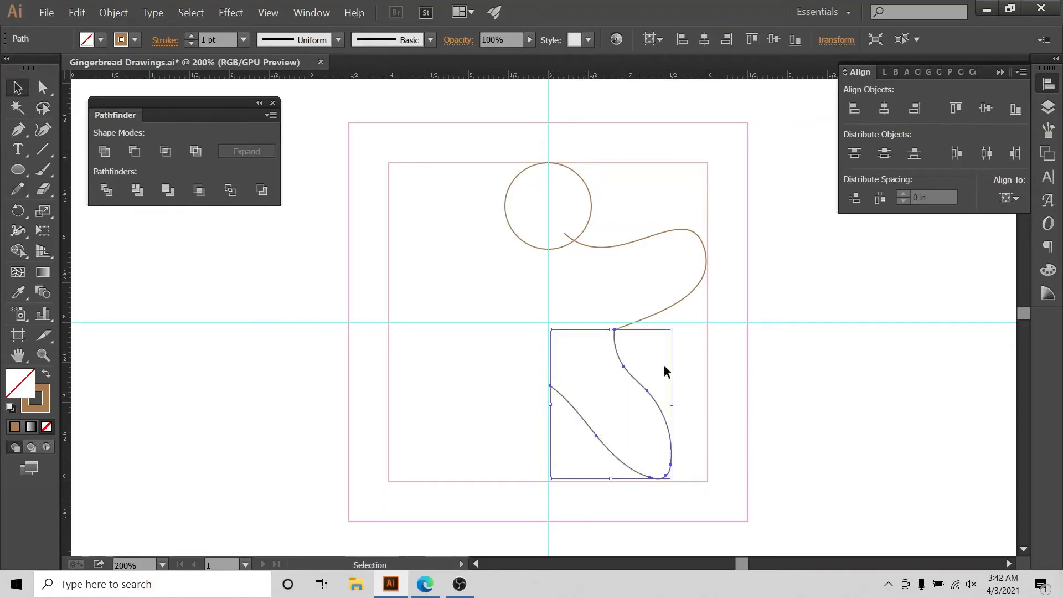
{"action": "left_click", "coordinate": [113, 12]}
{"action": "mouse_move", "coordinate": [177, 263]}
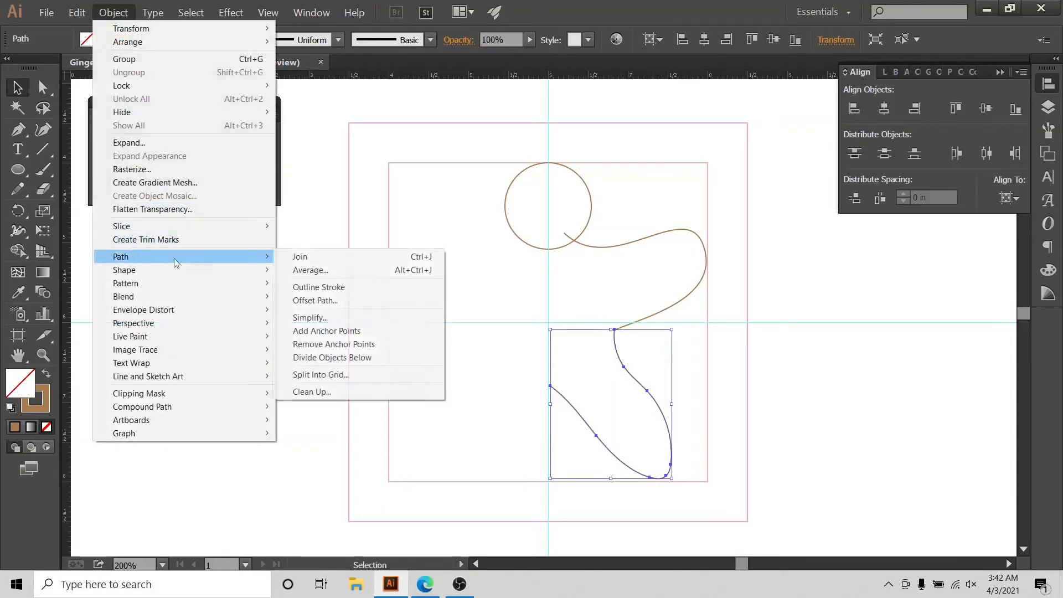
{"action": "left_click", "coordinate": [310, 317]}
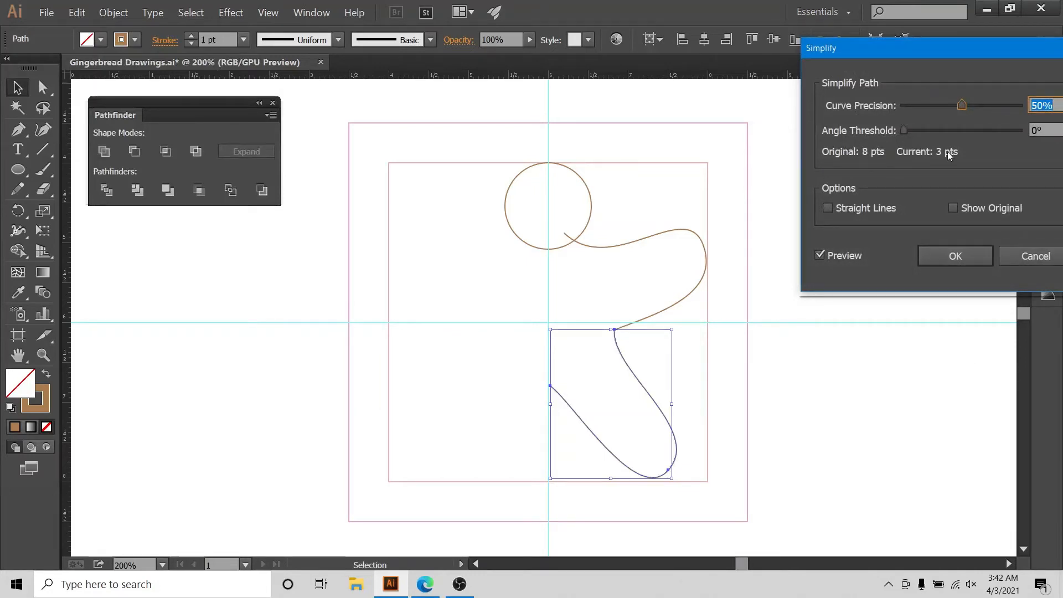
{"action": "left_click", "coordinate": [955, 255]}
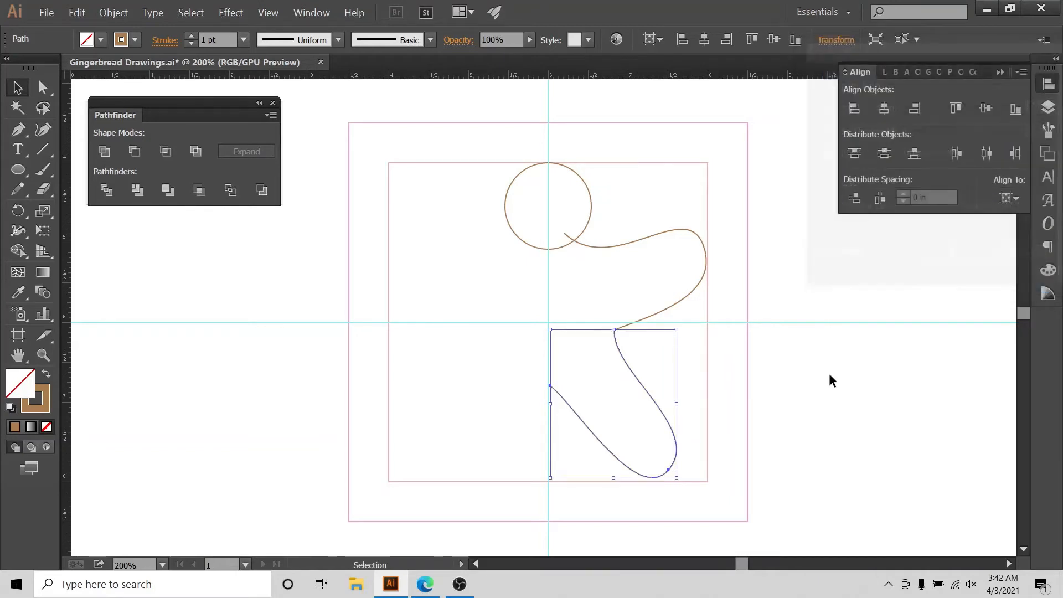
{"action": "left_click", "coordinate": [604, 294]}
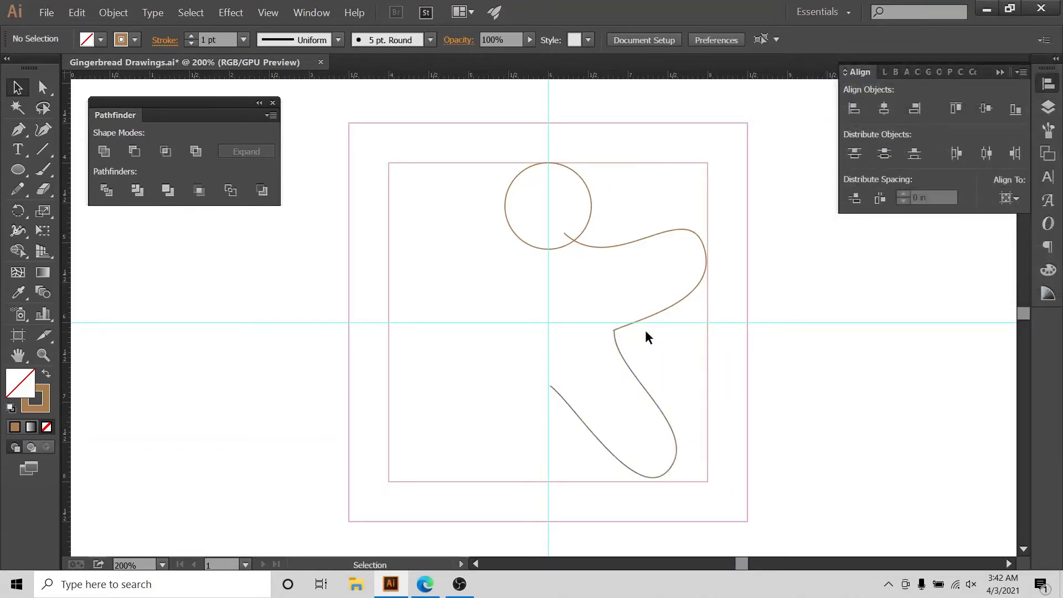
Step: Move the leg outline slightly so its upper end point meets the arm outline's lower end point
{"action": "key", "text": "ctrl+plus"}
{"action": "key", "text": "ctrl+plus"}
{"action": "key", "text": "ctrl+plus"}
{"action": "key", "text": "ctrl+plus"}
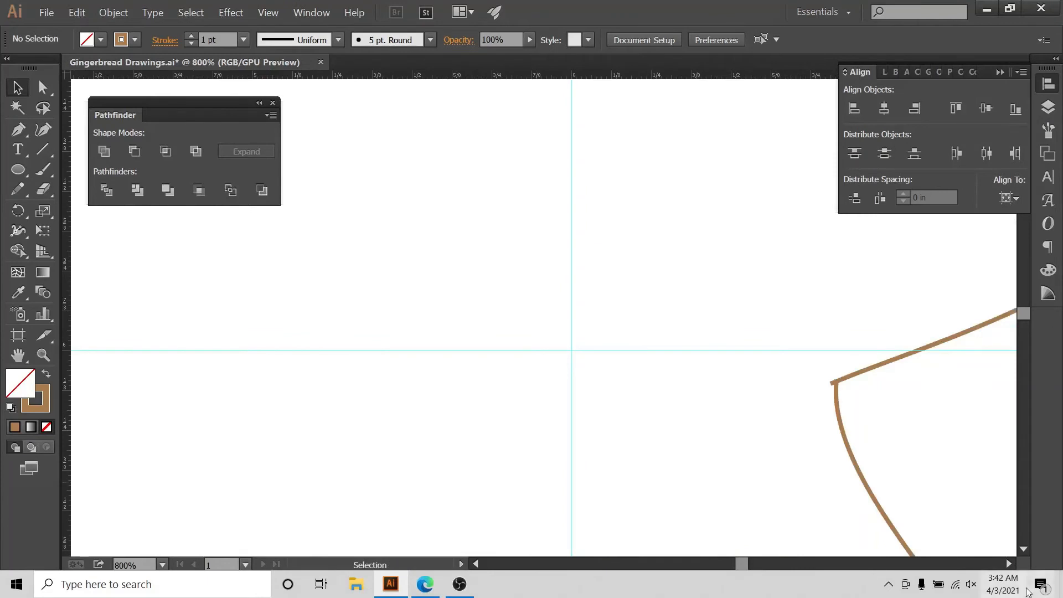
{"action": "left_click", "coordinate": [1009, 564]}
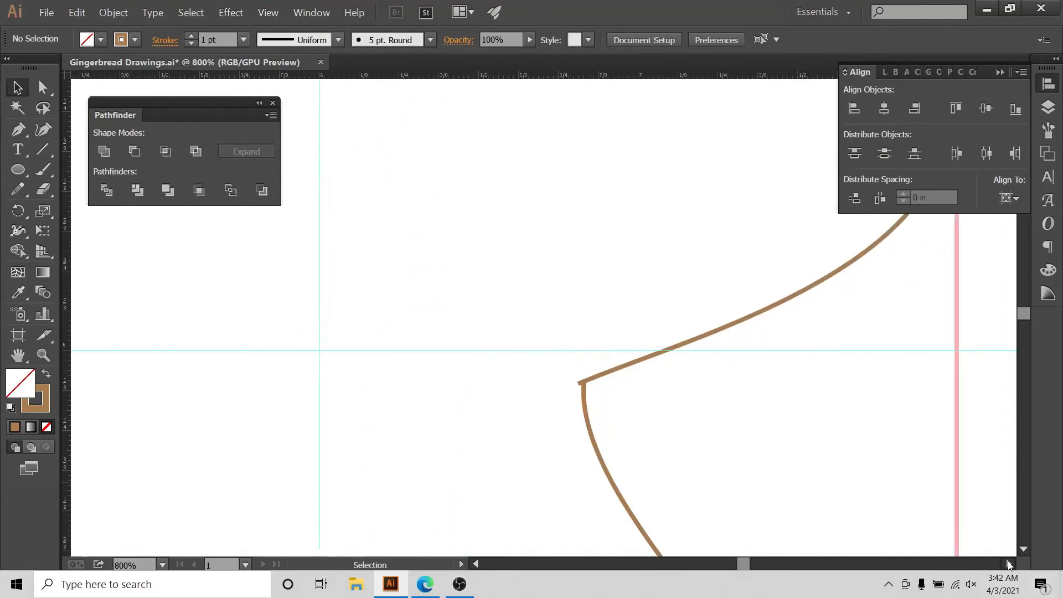
{"action": "scroll", "coordinate": [604, 447], "scroll_direction": "down", "scroll_amount": 3}
{"action": "left_click", "coordinate": [530, 294]}
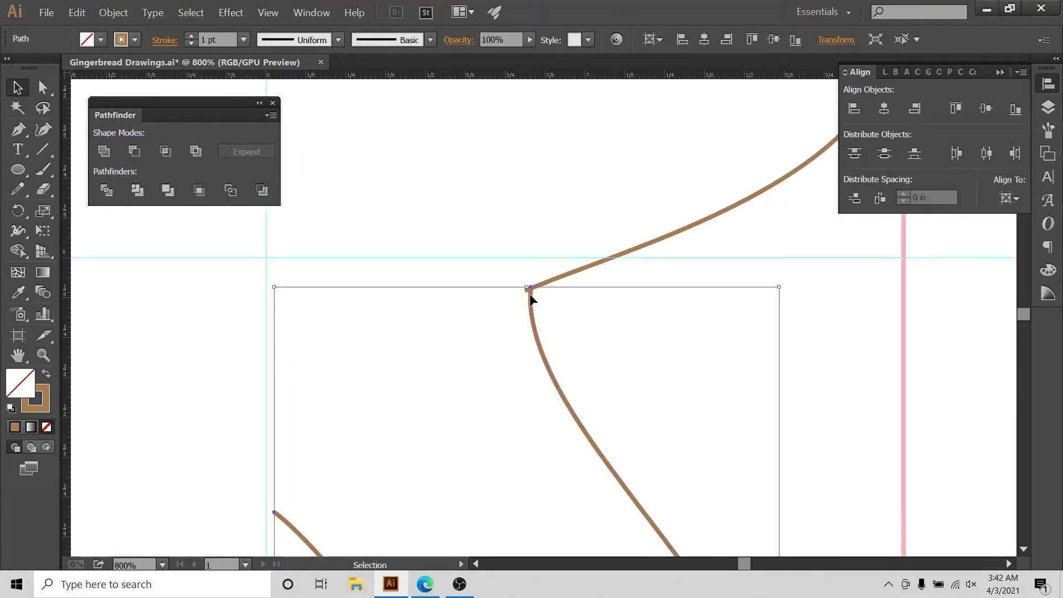
{"action": "key", "text": "a"}
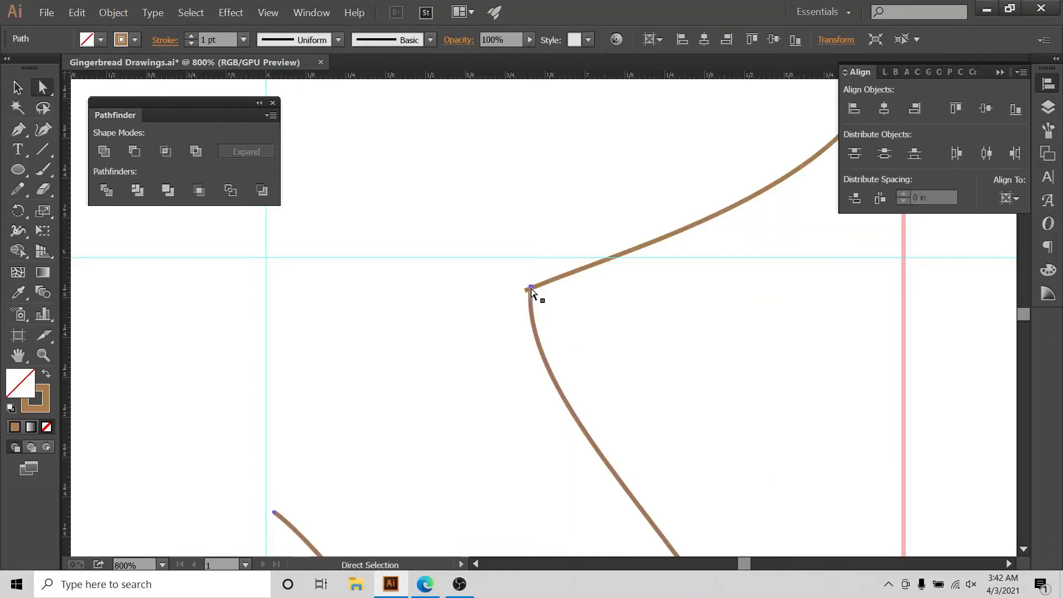
{"action": "left_click_drag", "start_coordinate": [530, 288], "coordinate": [525, 294]}
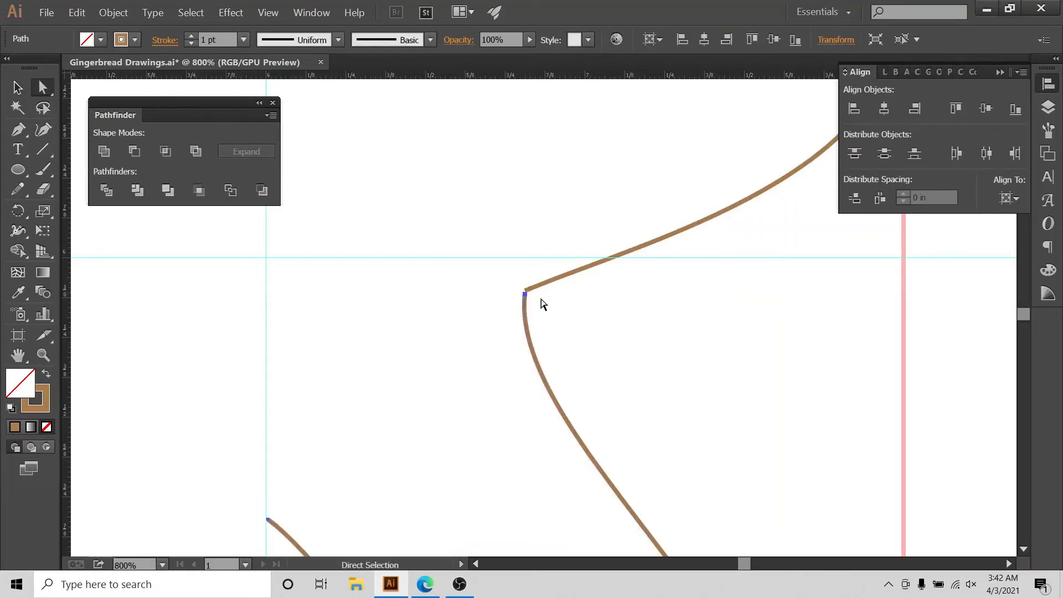
{"action": "left_click", "coordinate": [560, 309]}
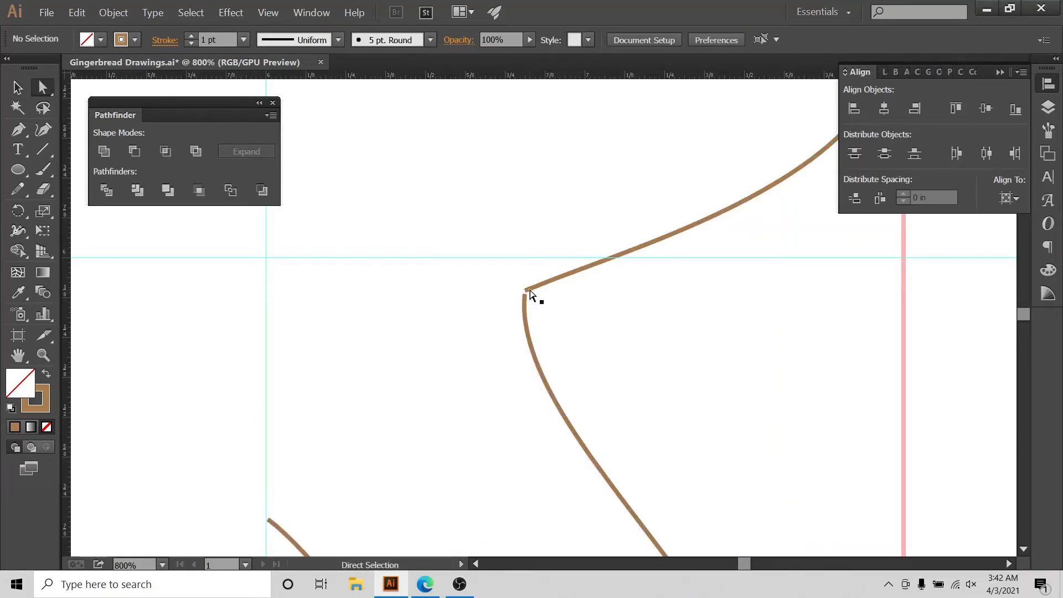
Step: Join the arm and leg outlines at their touching end points with the Join tool
{"action": "left_click_drag", "start_coordinate": [504, 273], "coordinate": [553, 313]}
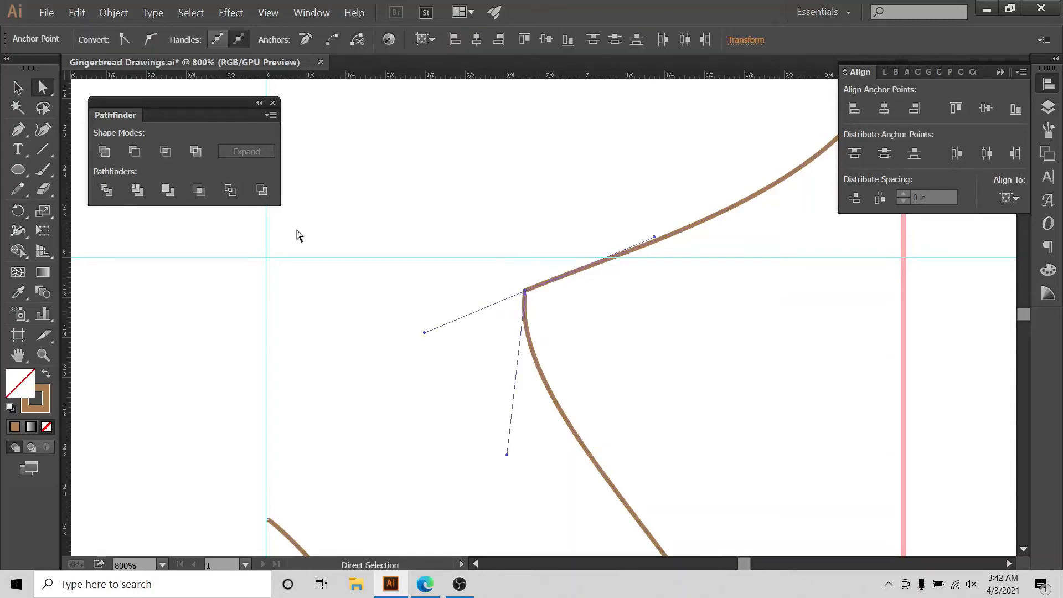
{"action": "left_click", "coordinate": [18, 188]}
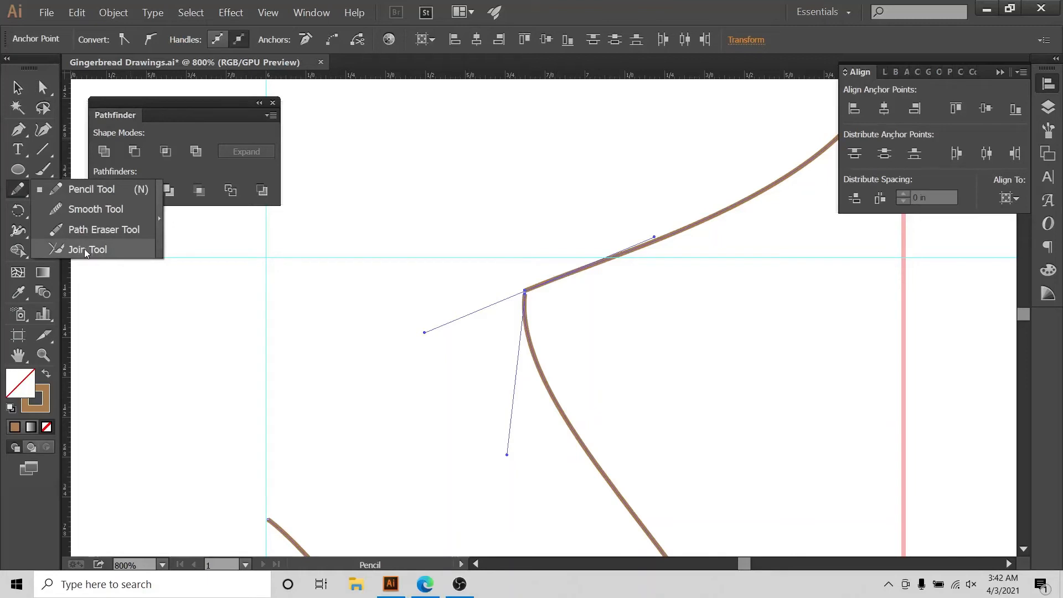
{"action": "left_click", "coordinate": [85, 249]}
{"action": "mouse_move", "coordinate": [522, 272]}
{"action": "left_mouse_down"}
{"action": "mouse_move", "coordinate": [528, 321]}
{"action": "mouse_move", "coordinate": [523, 291]}
{"action": "left_mouse_up"}
{"action": "left_click", "coordinate": [24, 90]}
Step: Round the joined corner between the arm and leg into a wide, smooth curve
{"action": "left_click", "coordinate": [44, 87]}
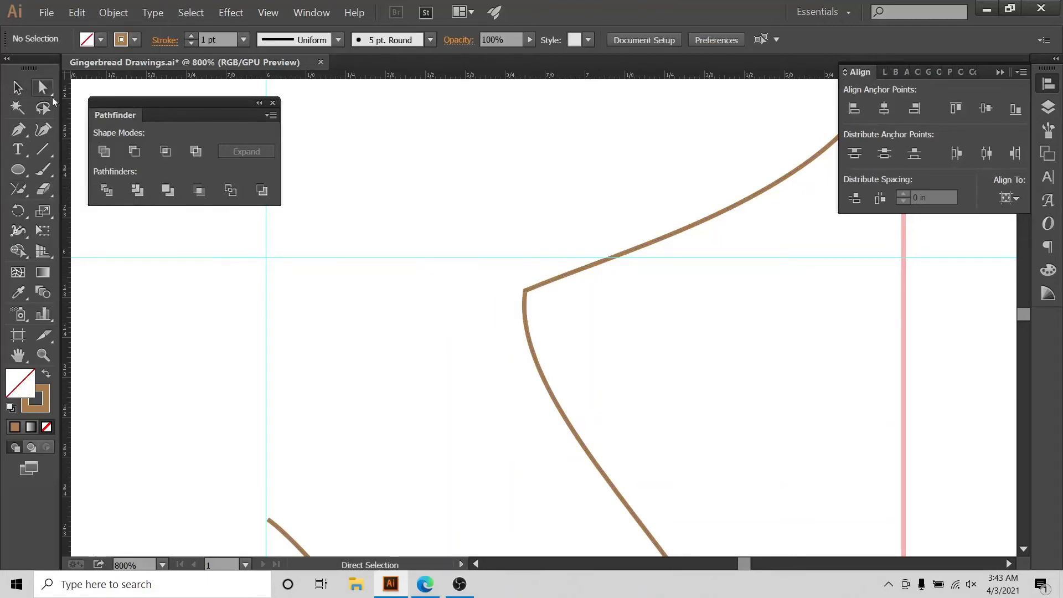
{"action": "left_click", "coordinate": [524, 289]}
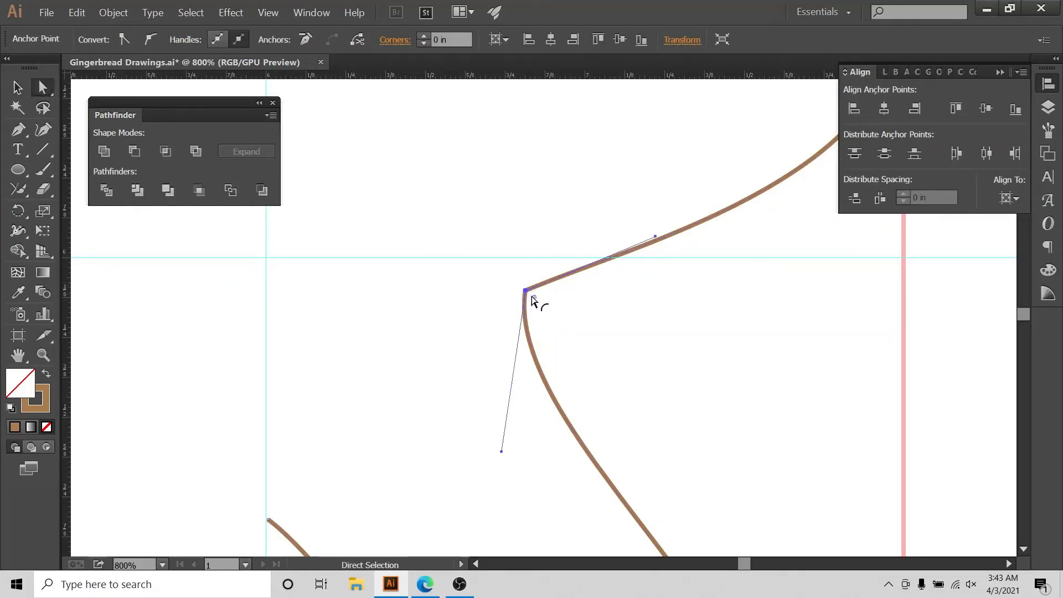
{"action": "left_click_drag", "start_coordinate": [534, 299], "coordinate": [643, 362]}
{"action": "left_click", "coordinate": [17, 87]}
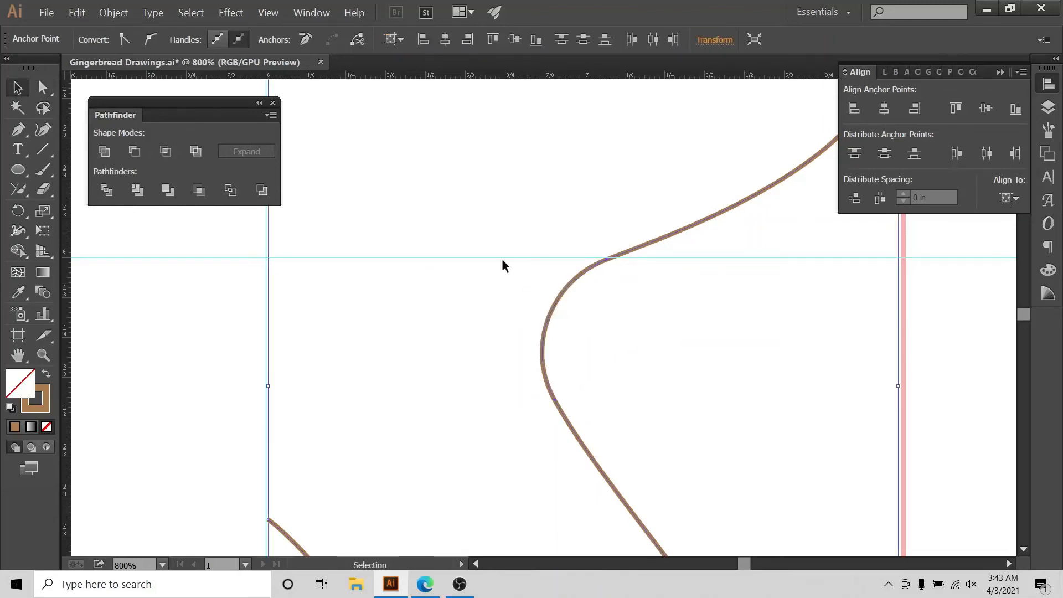
{"action": "left_click", "coordinate": [621, 331]}
Step: Scale the joined arm-and-leg outline narrower horizontally, keeping its inner end on the vertical guide
{"action": "key", "text": "ctrl+minus"}
{"action": "key", "text": "ctrl+minus"}
{"action": "key", "text": "ctrl+minus"}
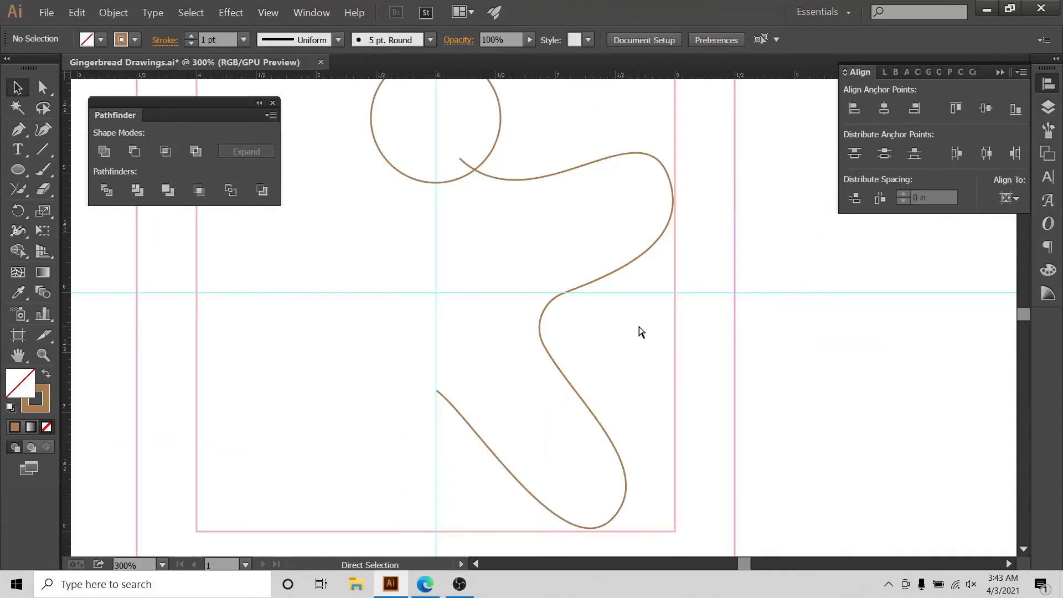
{"action": "key", "text": "ctrl+minus"}
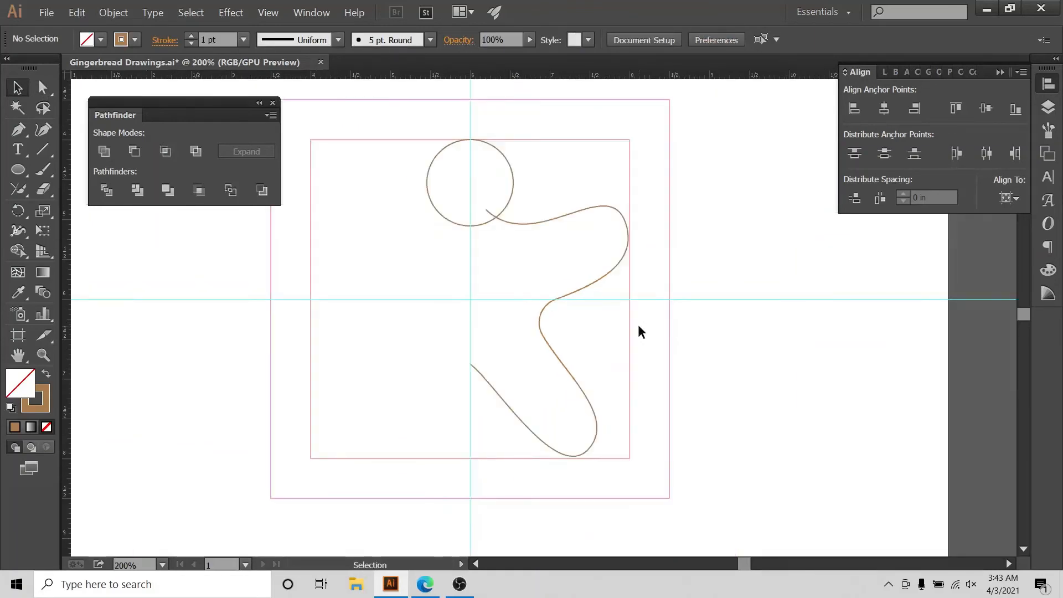
{"action": "key", "text": "ctrl+0"}
{"action": "key", "text": "ctrl+plus"}
{"action": "key", "text": "ctrl+plus"}
{"action": "key", "text": "ctrl+plus"}
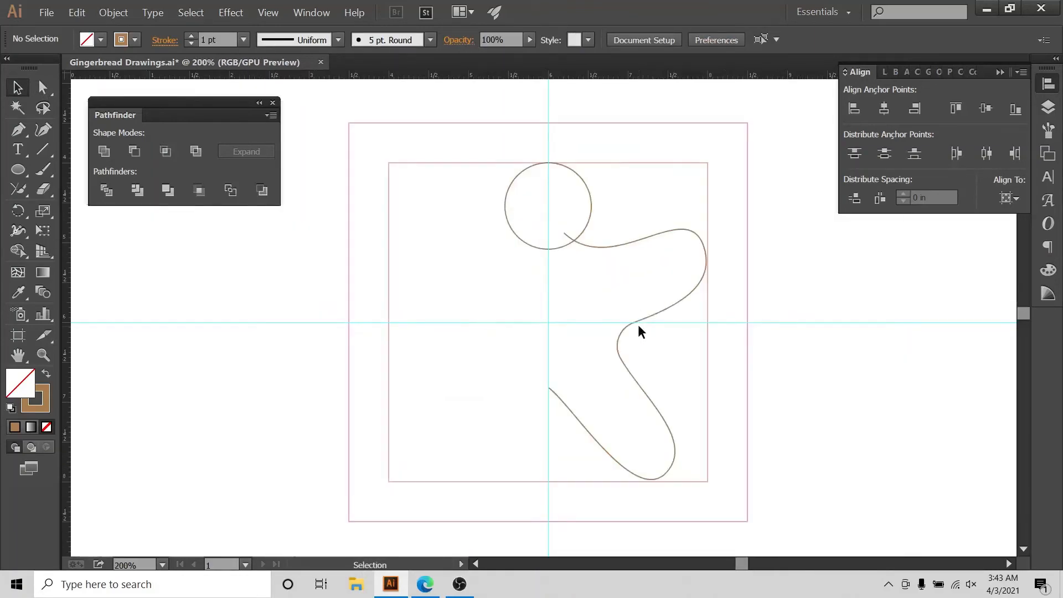
{"action": "left_click_drag", "start_coordinate": [642, 222], "coordinate": [674, 356]}
{"action": "left_click", "coordinate": [758, 352]}
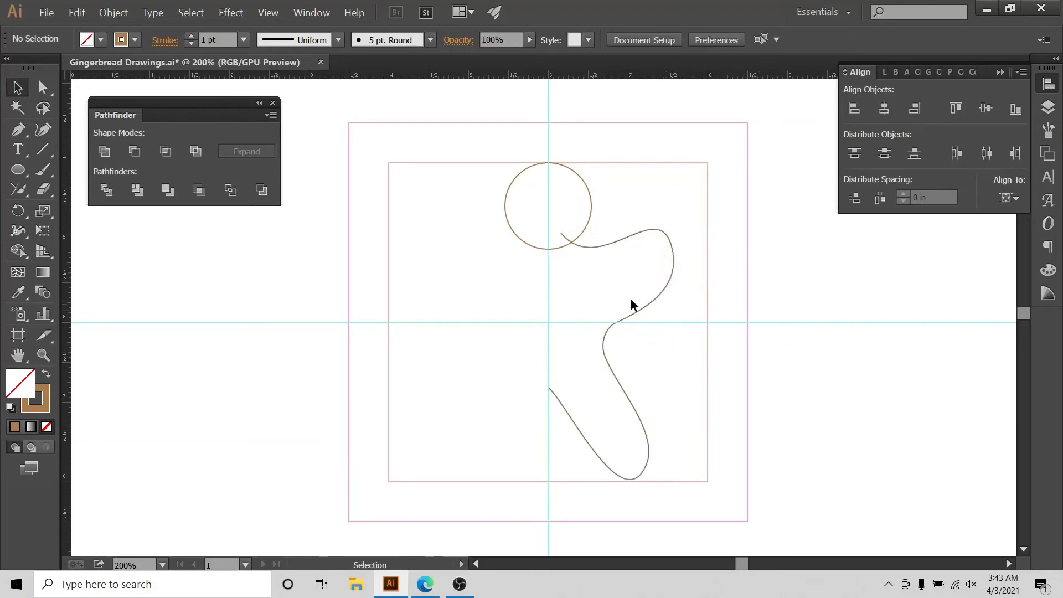
Step: Align the head circle to the artboard's horizontal centre
{"action": "left_click_drag", "start_coordinate": [617, 143], "coordinate": [528, 428]}
{"action": "left_click", "coordinate": [850, 290]}
{"action": "left_click_drag", "start_coordinate": [590, 145], "coordinate": [568, 180]}
{"action": "left_click", "coordinate": [1009, 198]}
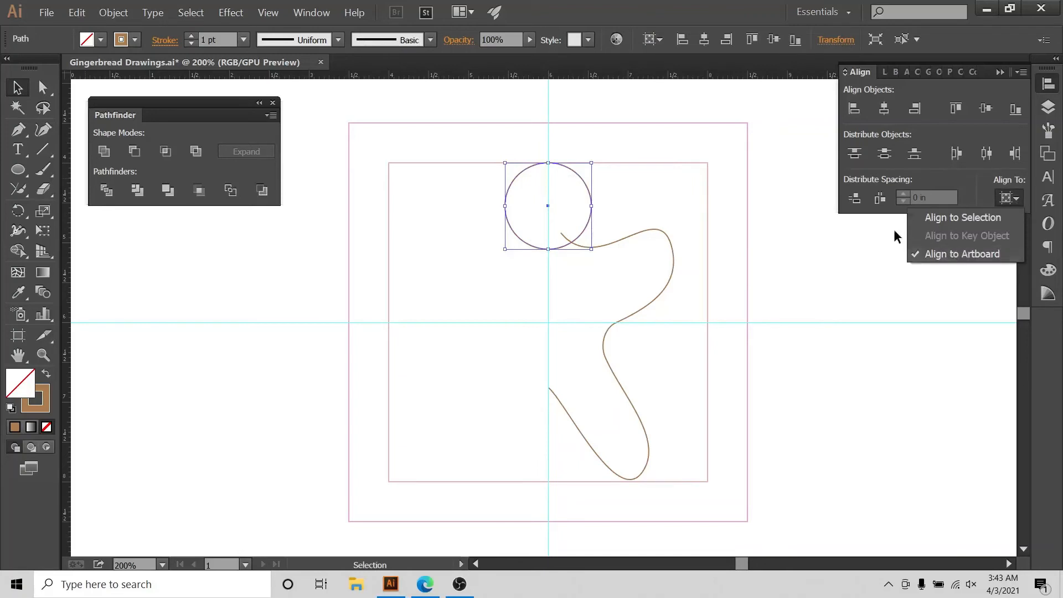
{"action": "left_click", "coordinate": [886, 109]}
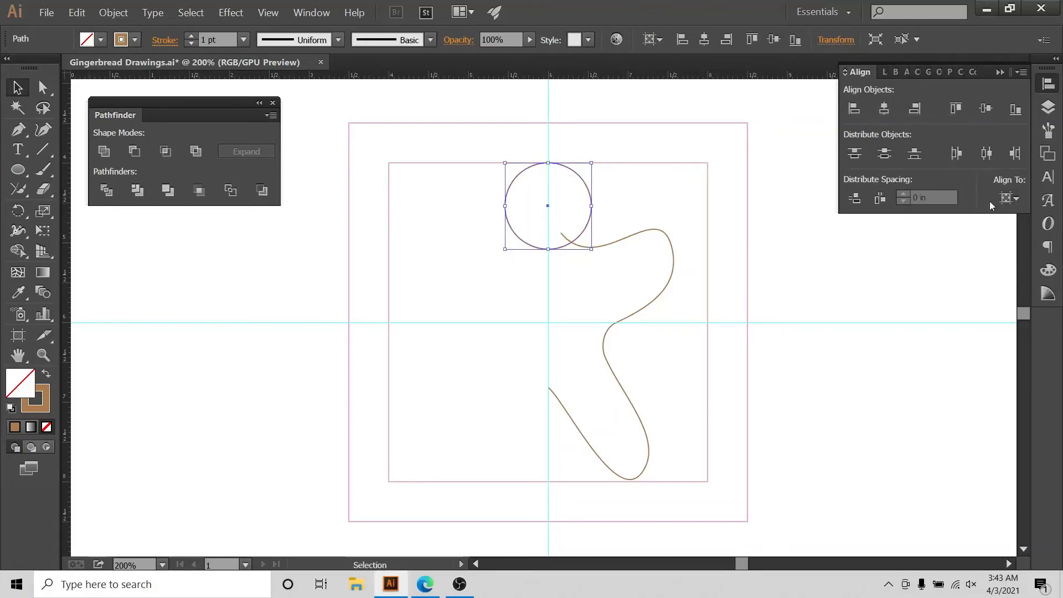
{"action": "left_click", "coordinate": [1009, 198]}
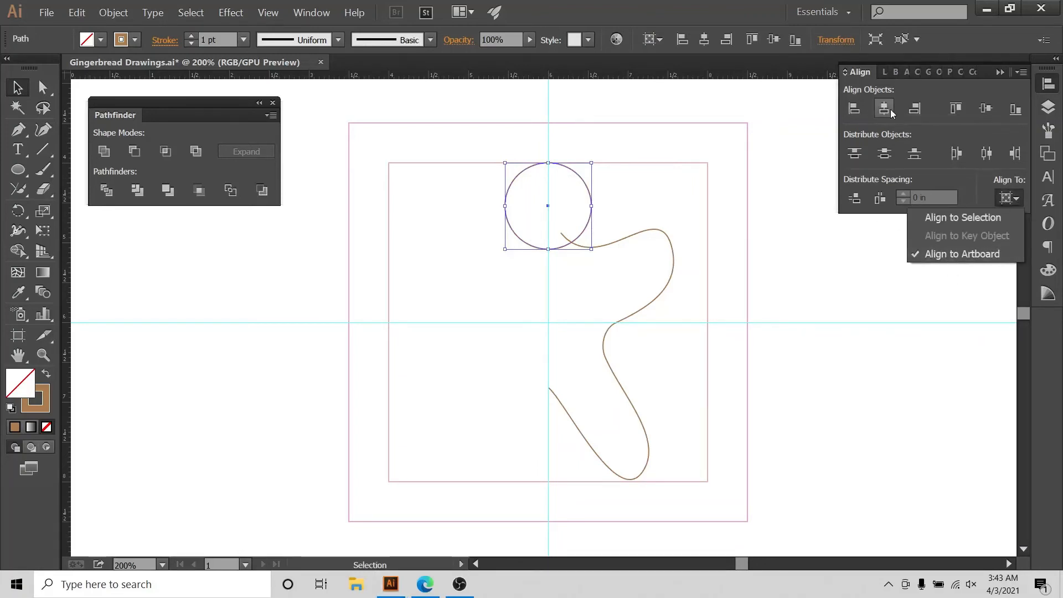
{"action": "left_click", "coordinate": [691, 115]}
Step: Reflect a copy of the arm-and-leg outline across the vertical axis and place it opposite the original, meeting at the centre guide
{"action": "mouse_move", "coordinate": [619, 202]}
{"action": "left_mouse_down"}
{"action": "mouse_move", "coordinate": [658, 334]}
{"action": "mouse_move", "coordinate": [641, 336]}
{"action": "left_mouse_up"}
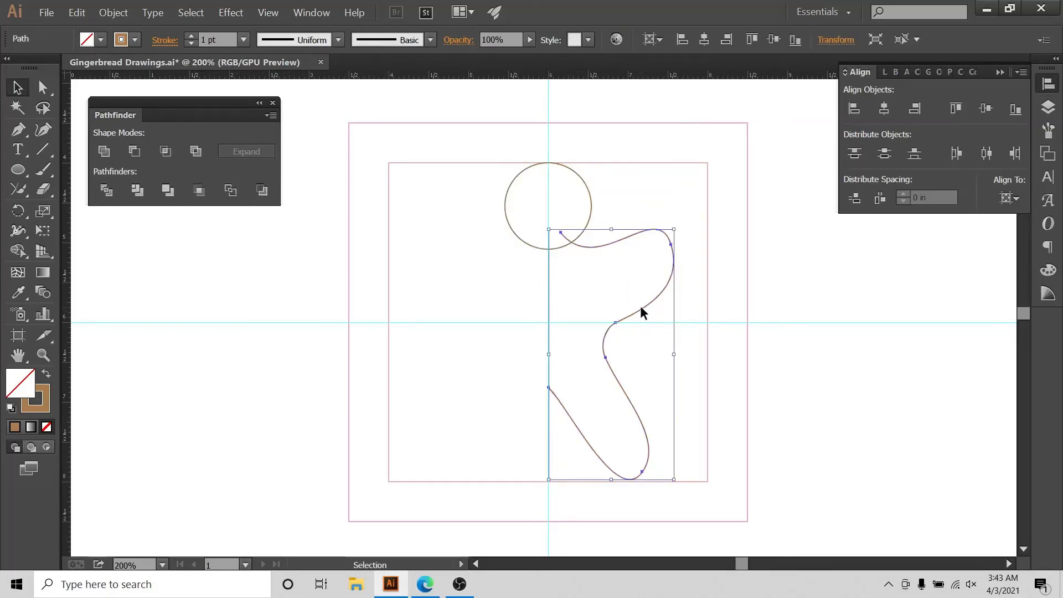
{"action": "right_click", "coordinate": [641, 312]}
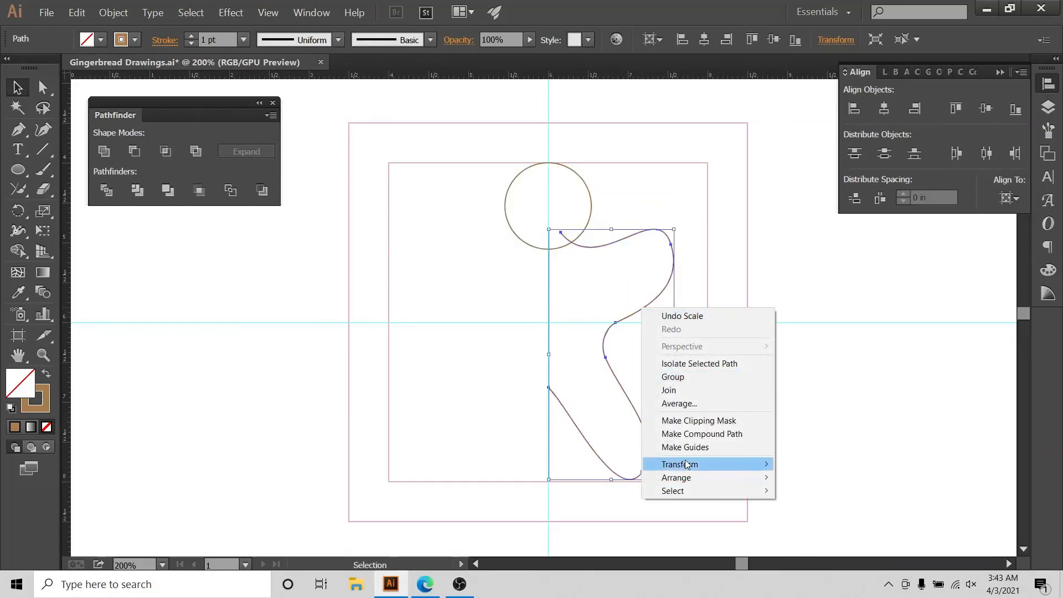
{"action": "mouse_move", "coordinate": [686, 464]}
{"action": "left_click", "coordinate": [802, 507]}
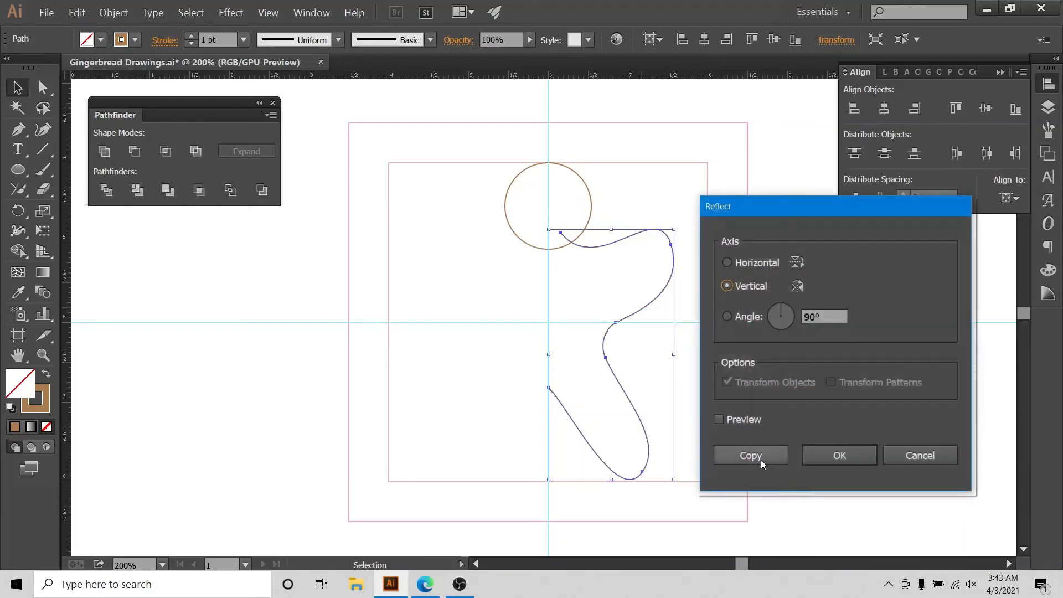
{"action": "left_click", "coordinate": [723, 457]}
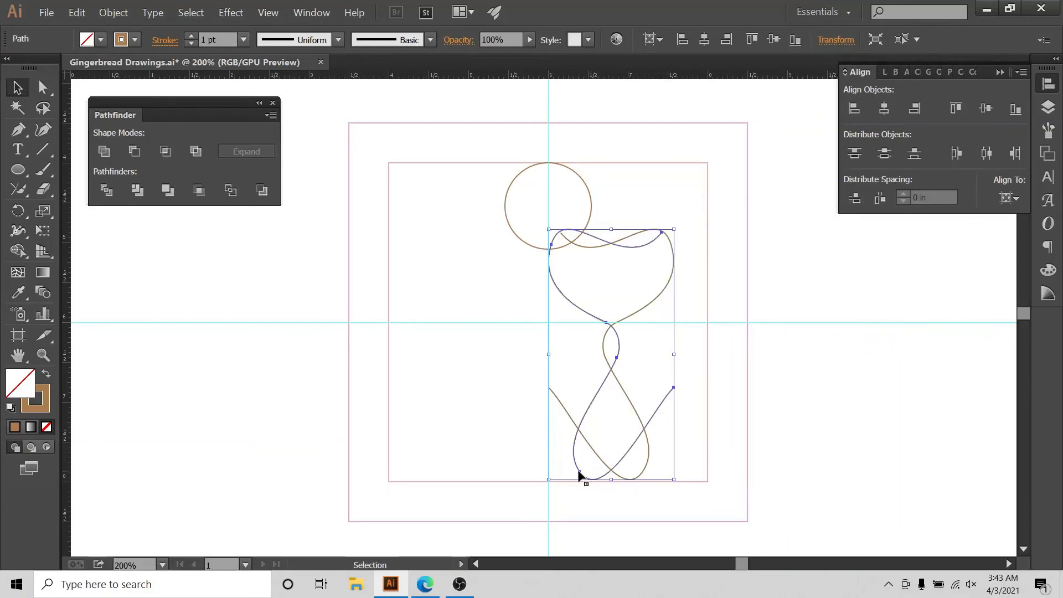
{"action": "left_click_drag", "start_coordinate": [578, 471], "coordinate": [453, 463]}
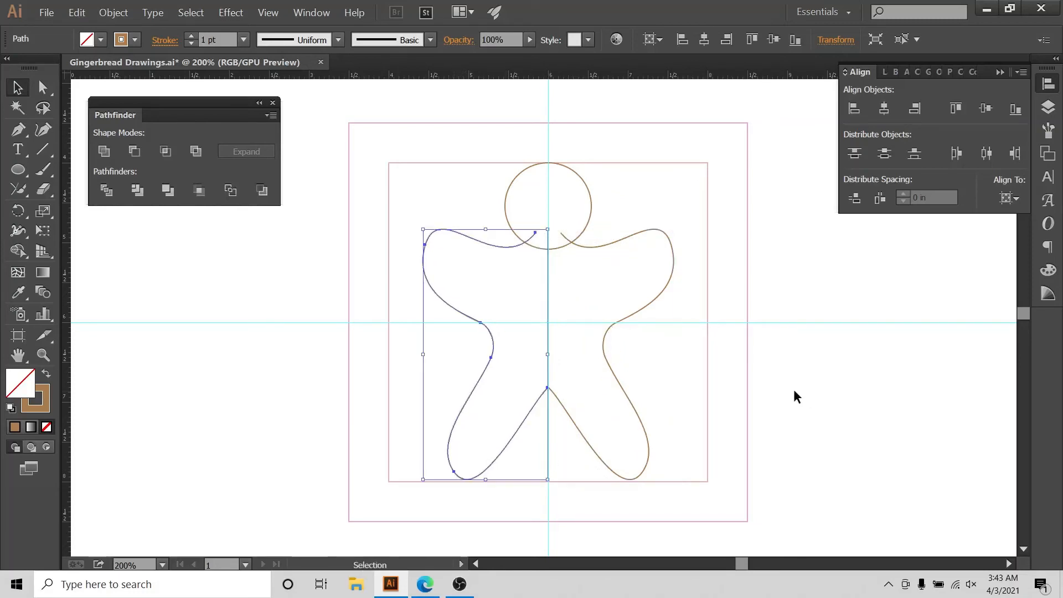
{"action": "left_click", "coordinate": [793, 397]}
Step: Hide Layer 2 and the 4x4 layer so only the working layer is shown
{"action": "left_click", "coordinate": [1048, 107]}
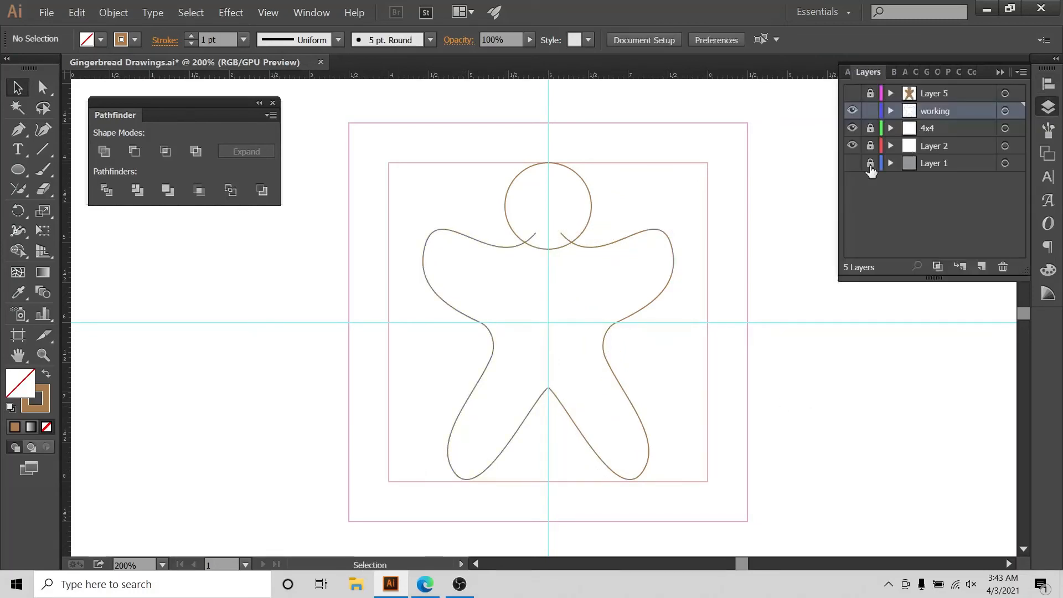
{"action": "left_click", "coordinate": [853, 145]}
{"action": "left_click", "coordinate": [852, 128]}
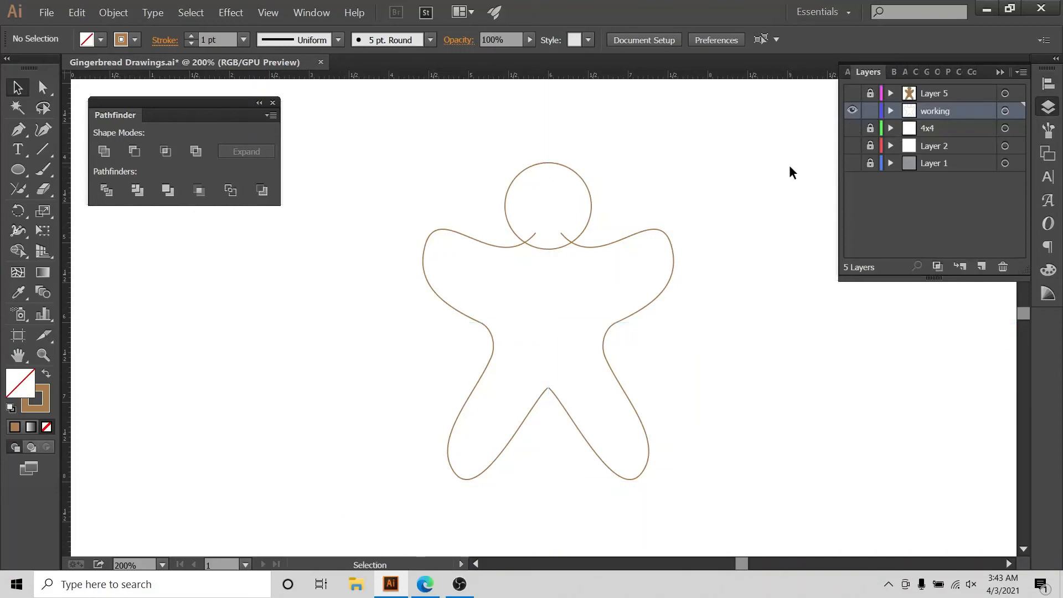
Step: Join the two mirrored outlines at their end points between the legs with the Join tool
{"action": "key", "text": "ctrl+="}
{"action": "scroll", "coordinate": [586, 384], "scroll_direction": "down", "scroll_amount": 3}
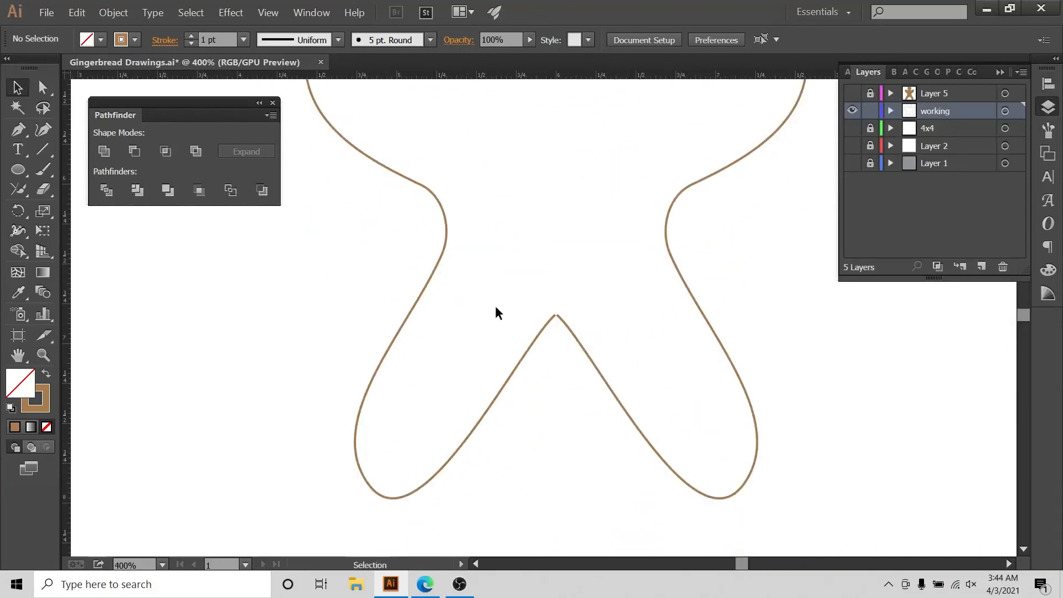
{"action": "scroll", "coordinate": [552, 314], "scroll_direction": "up", "scroll_amount": 3}
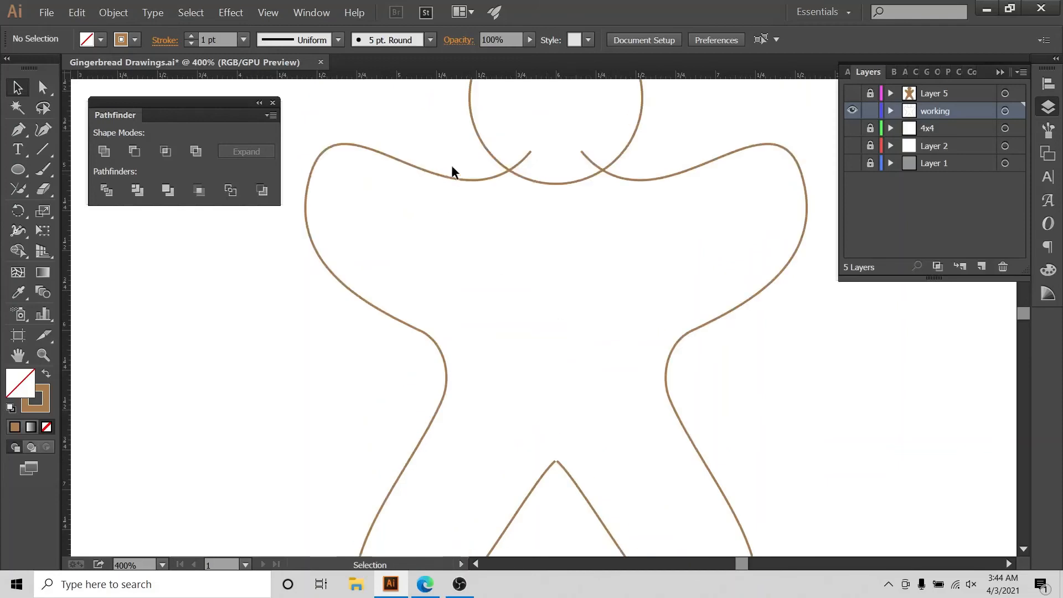
{"action": "scroll", "coordinate": [556, 411], "scroll_direction": "down", "scroll_amount": 1}
{"action": "scroll", "coordinate": [550, 422], "scroll_direction": "down", "scroll_amount": 2}
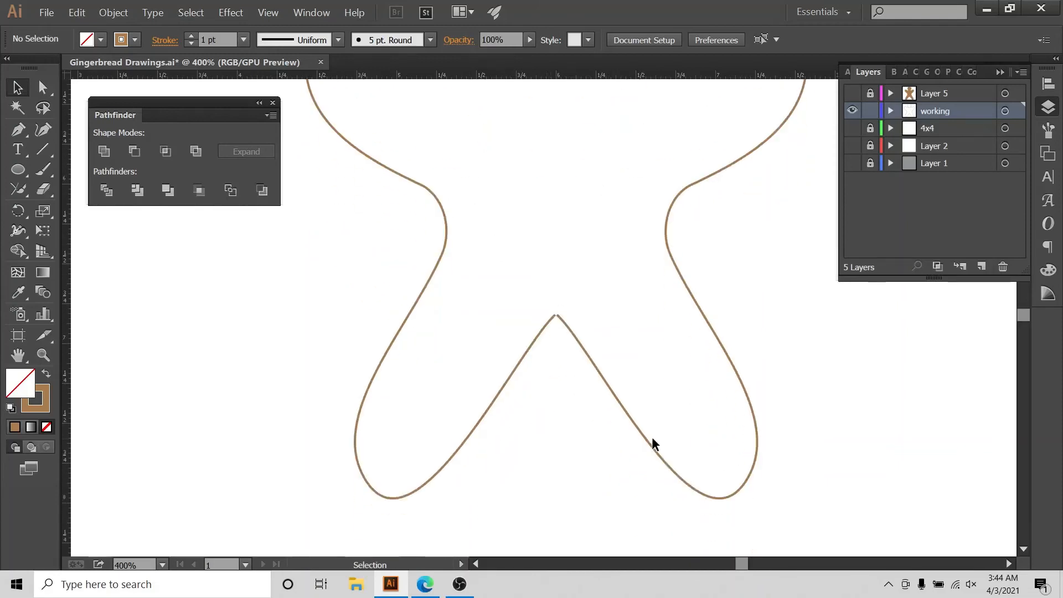
{"action": "key", "text": "ctrl+="}
{"action": "left_click_drag", "start_coordinate": [463, 273], "coordinate": [606, 384]}
{"action": "left_click", "coordinate": [85, 95]}
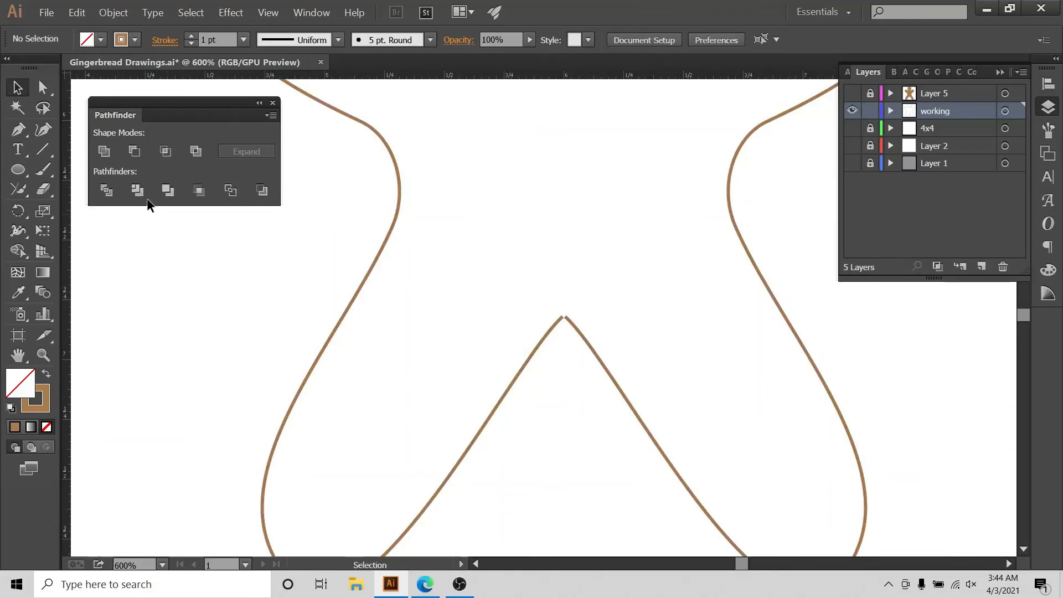
{"action": "left_click", "coordinate": [43, 88]}
{"action": "left_click_drag", "start_coordinate": [549, 295], "coordinate": [581, 336]}
{"action": "left_click", "coordinate": [20, 189]}
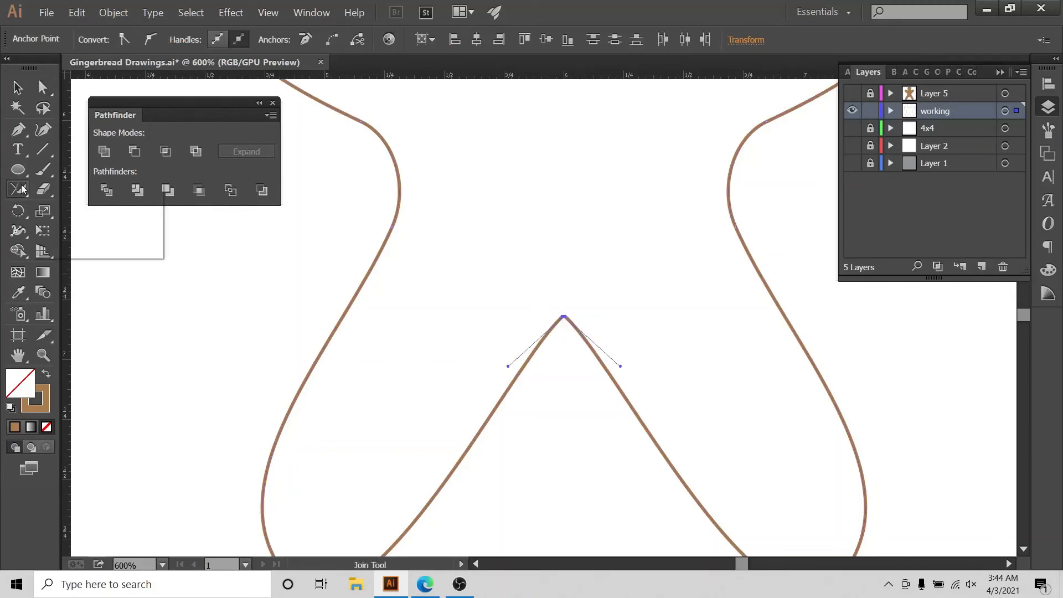
{"action": "left_click_drag", "start_coordinate": [574, 320], "coordinate": [553, 324]}
{"action": "left_click", "coordinate": [18, 87]}
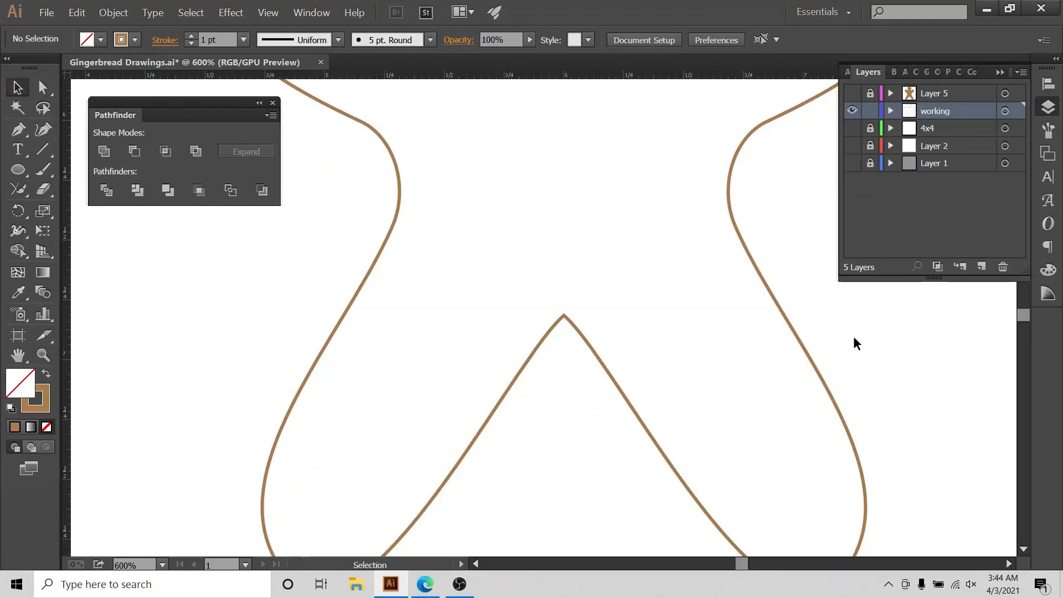
Step: Round the pointed corner between the legs into a small smooth curve
{"action": "key", "text": "ctrl+minus"}
{"action": "key", "text": "ctrl+minus"}
{"action": "key", "text": "ctrl+minus"}
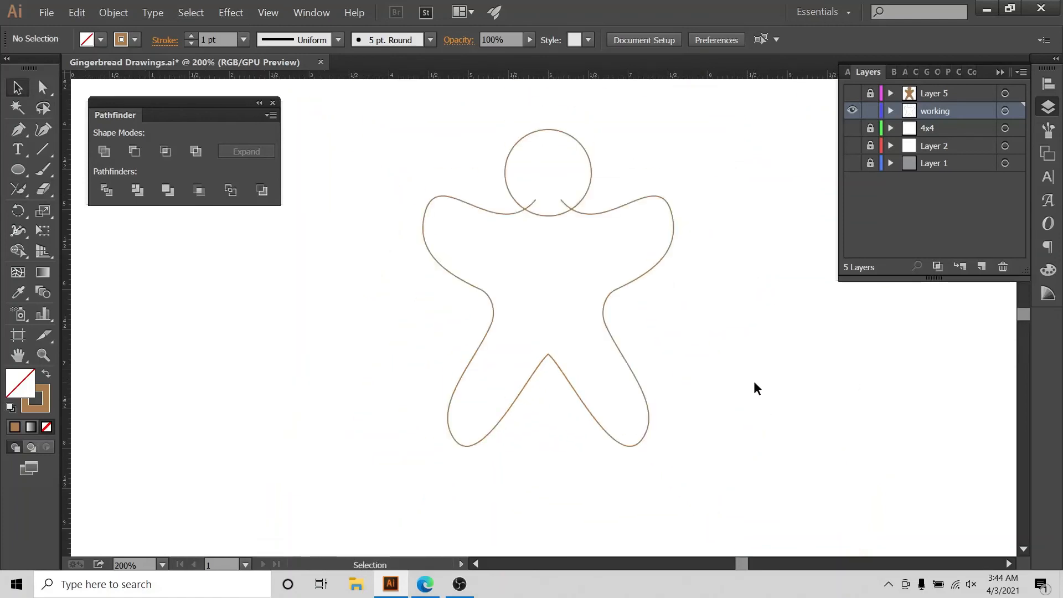
{"action": "key", "text": "ctrl+plus"}
{"action": "key", "text": "ctrl+plus"}
{"action": "key", "text": "ctrl+plus"}
{"action": "key", "text": "ctrl+plus"}
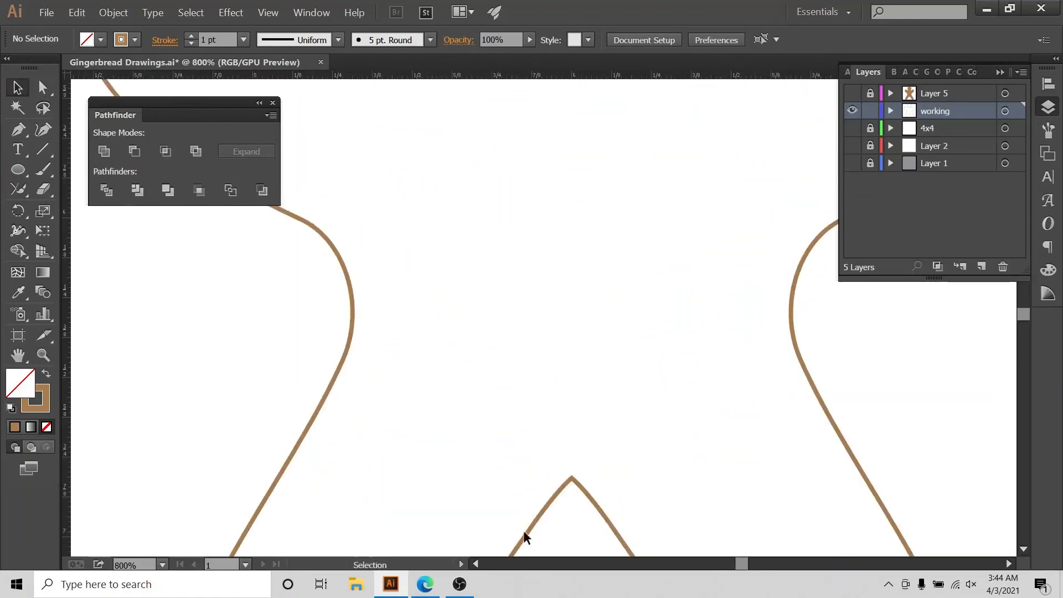
{"action": "scroll", "coordinate": [572, 288], "scroll_direction": "down", "scroll_amount": 3}
{"action": "left_click", "coordinate": [43, 87]}
{"action": "left_click_drag", "start_coordinate": [560, 351], "coordinate": [575, 427]}
{"action": "left_click", "coordinate": [18, 87]}
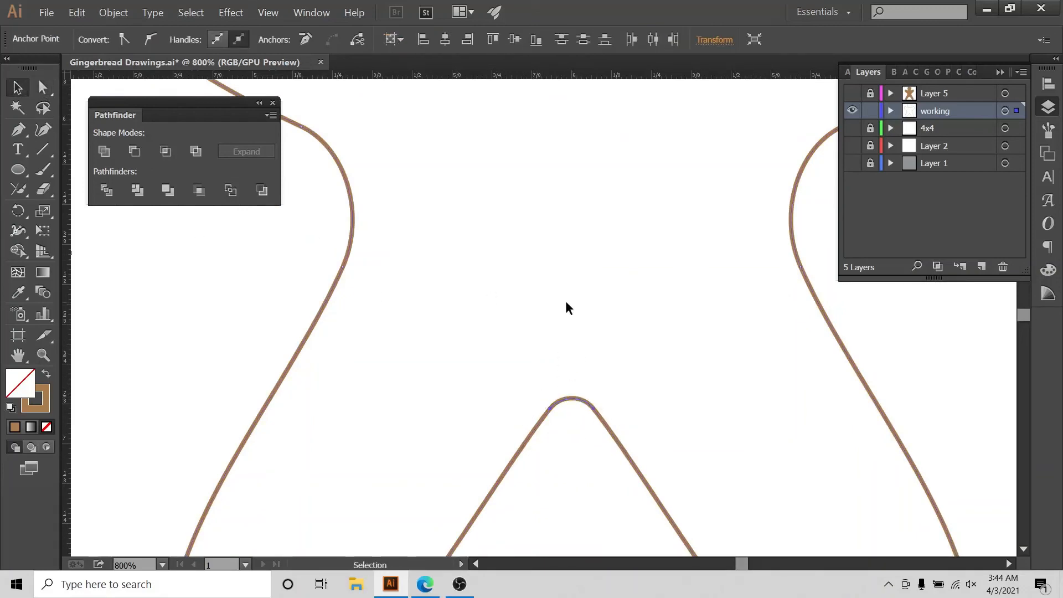
{"action": "left_click", "coordinate": [566, 301]}
{"action": "key", "text": "ctrl+minus"}
{"action": "key", "text": "ctrl+minus"}
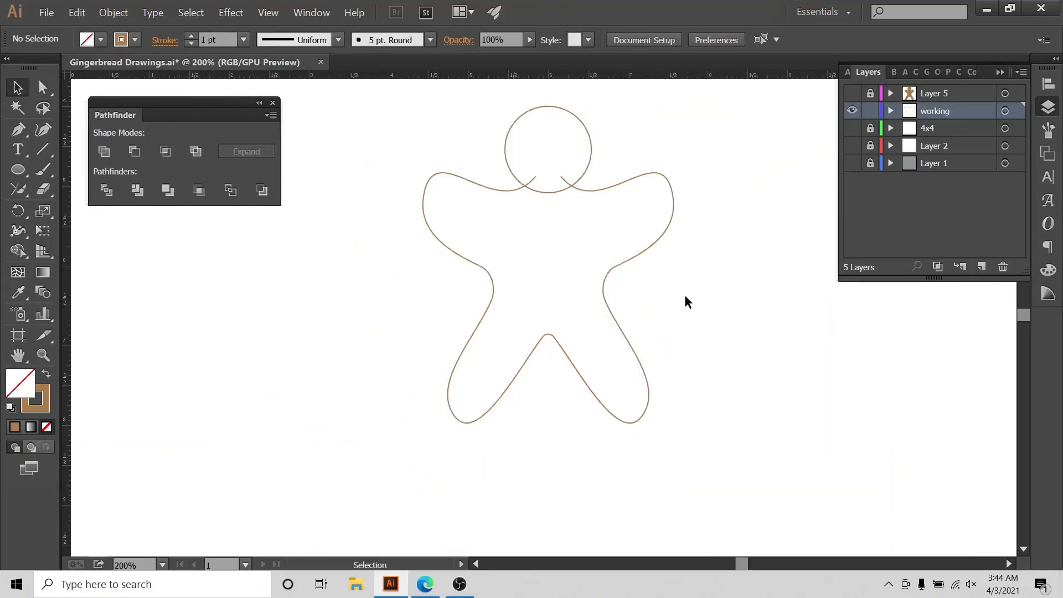
Step: Align the head and body to the artboard's horizontal centre and swap their fill and stroke for a solid brown fill
{"action": "scroll", "coordinate": [684, 271], "scroll_direction": "up", "scroll_amount": 2}
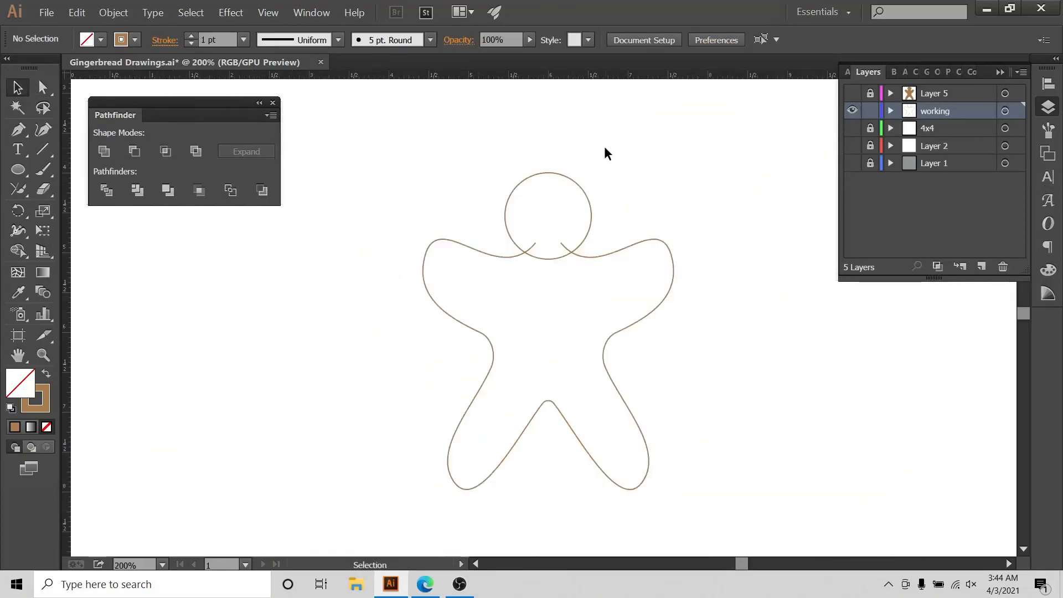
{"action": "left_click_drag", "start_coordinate": [603, 146], "coordinate": [481, 410]}
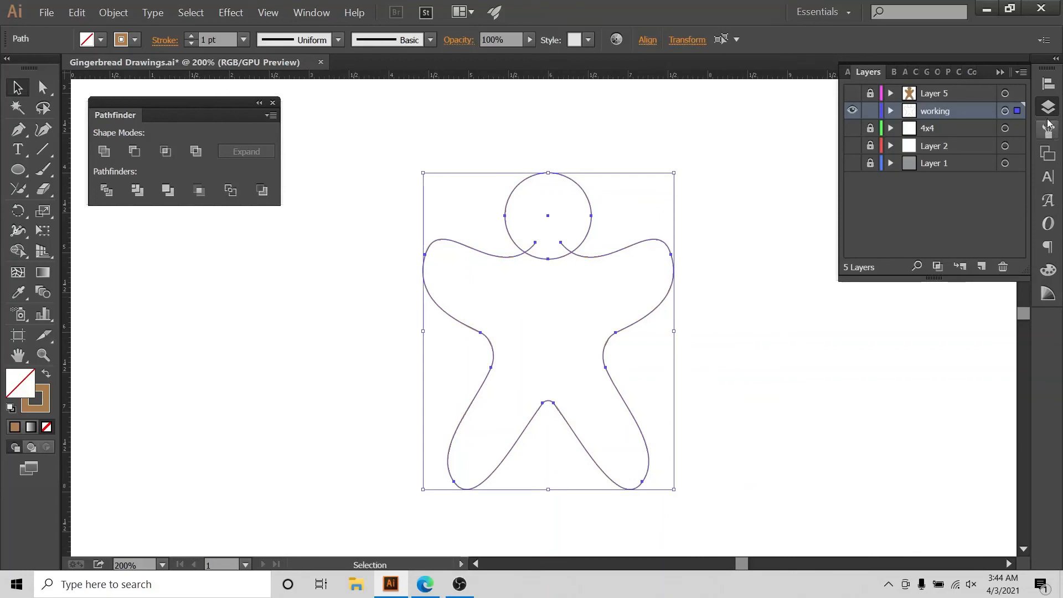
{"action": "left_click", "coordinate": [1048, 84]}
{"action": "left_click", "coordinate": [1010, 198]}
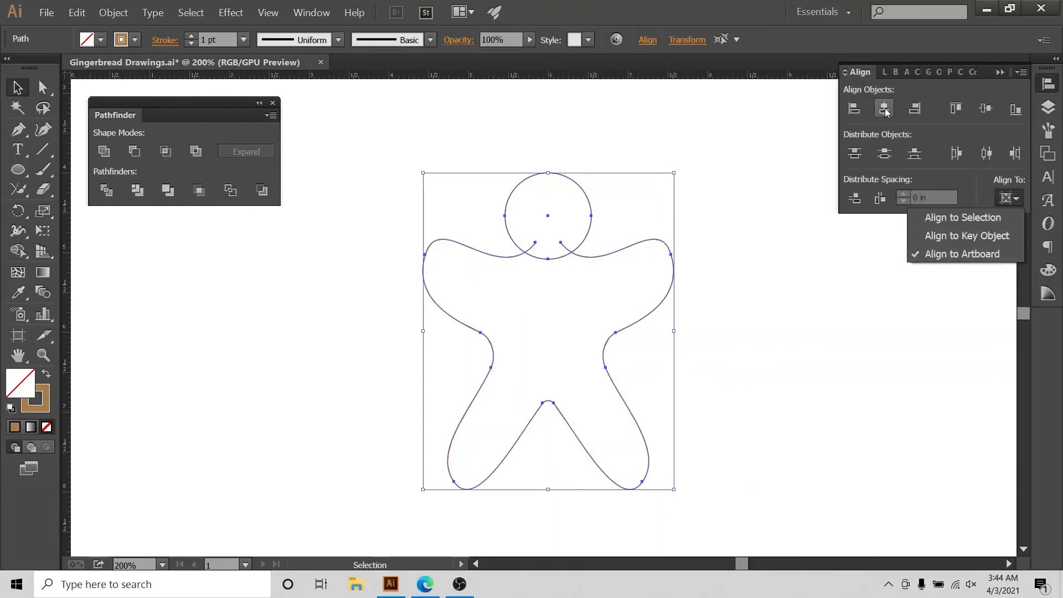
{"action": "left_click", "coordinate": [886, 110]}
{"action": "left_click_drag", "start_coordinate": [627, 139], "coordinate": [491, 345]}
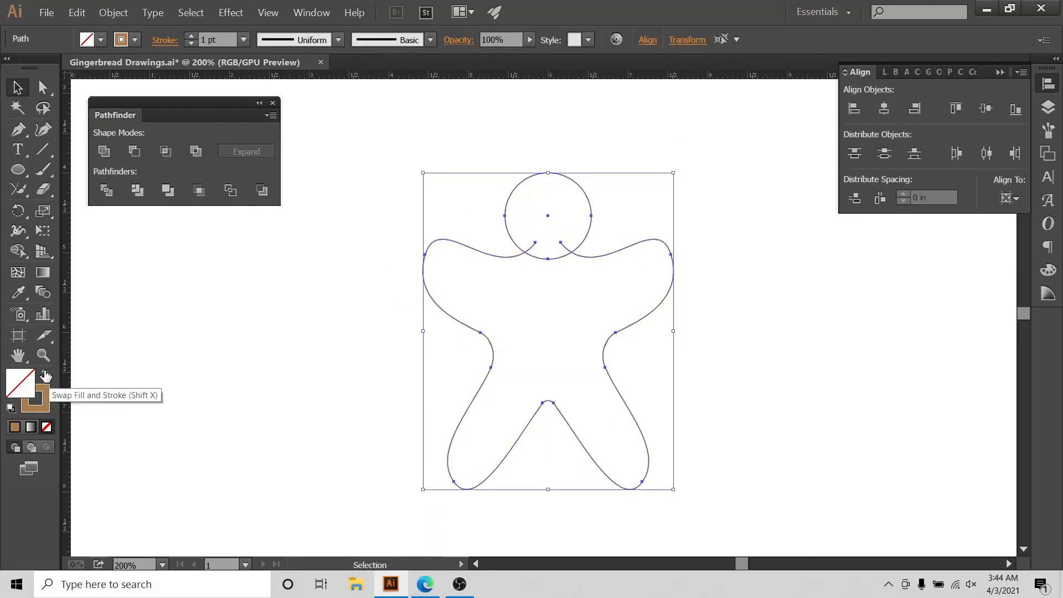
{"action": "left_click", "coordinate": [46, 376]}
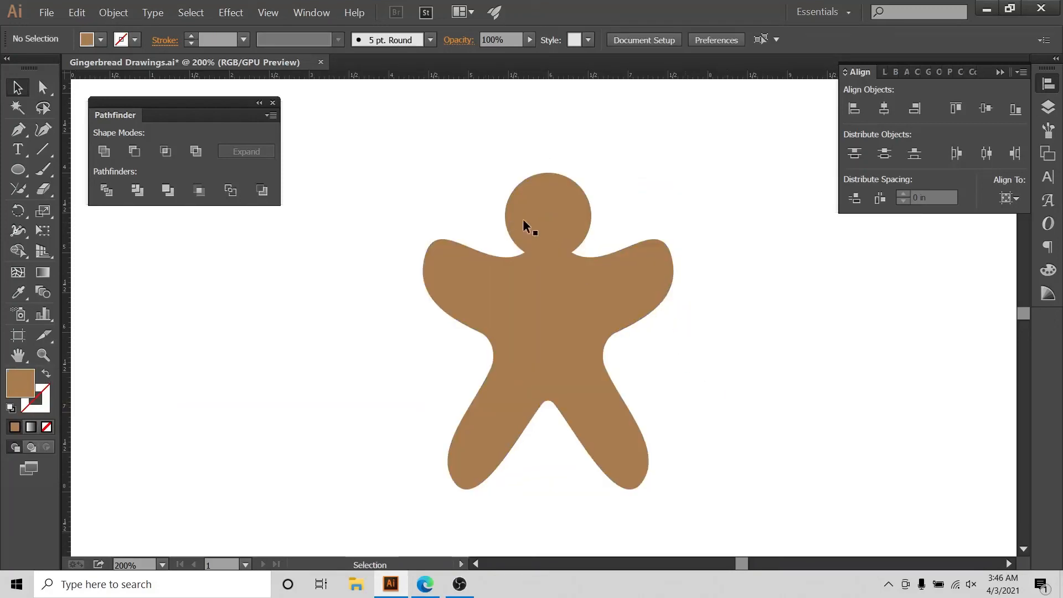
Step: Enlarge the head circle proportionally about its centre and nudge it slightly down into the body
{"action": "left_click", "coordinate": [559, 219]}
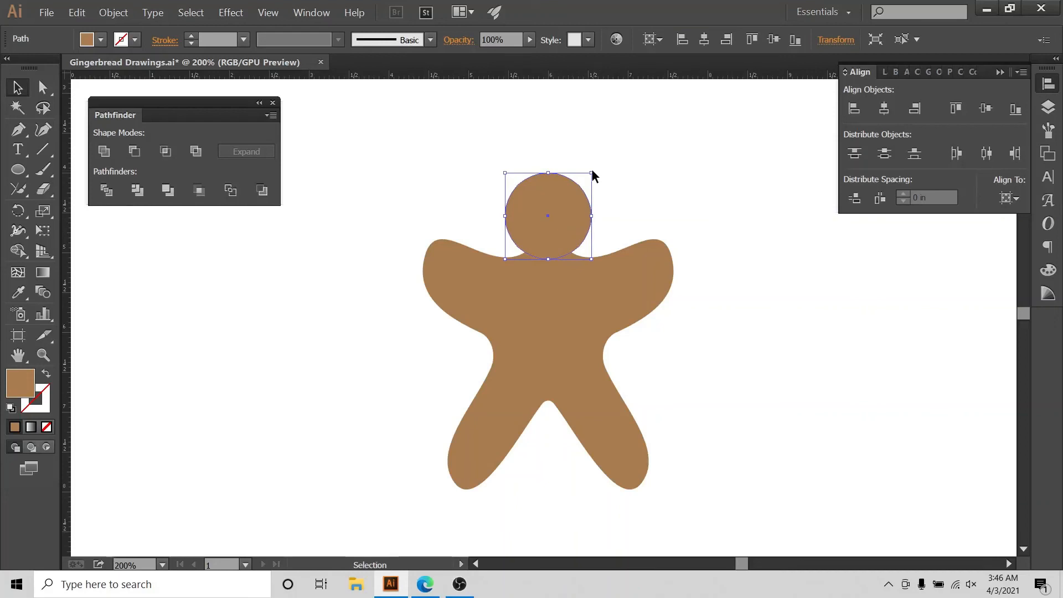
{"action": "left_click_drag", "start_coordinate": [591, 172], "coordinate": [610, 160]}
{"action": "left_click", "coordinate": [650, 162]}
{"action": "left_click", "coordinate": [573, 208]}
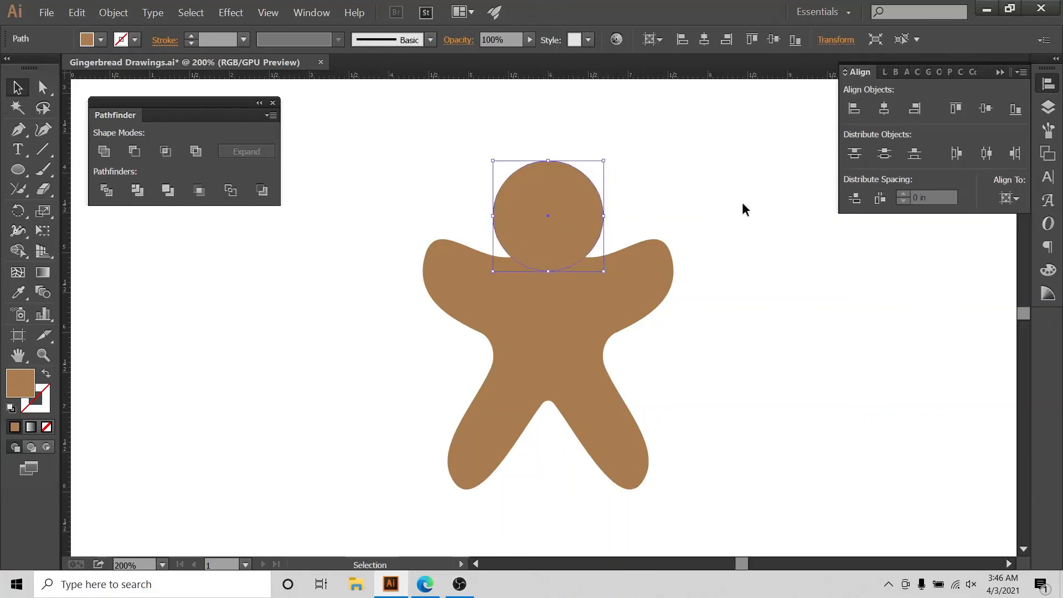
{"action": "key", "text": "Down"}
{"action": "key", "text": "Down"}
{"action": "key", "text": "Down"}
{"action": "key", "text": "Down"}
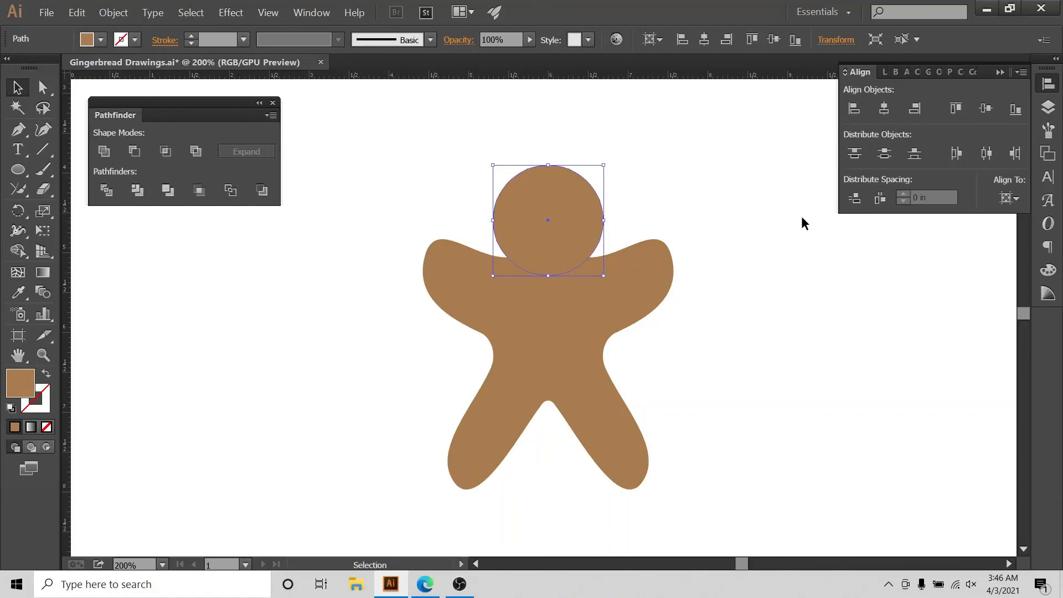
{"action": "left_click", "coordinate": [803, 218]}
Step: Expand the head and body shapes and unite them into a single silhouette with Pathfinder
{"action": "left_click_drag", "start_coordinate": [641, 141], "coordinate": [428, 468]}
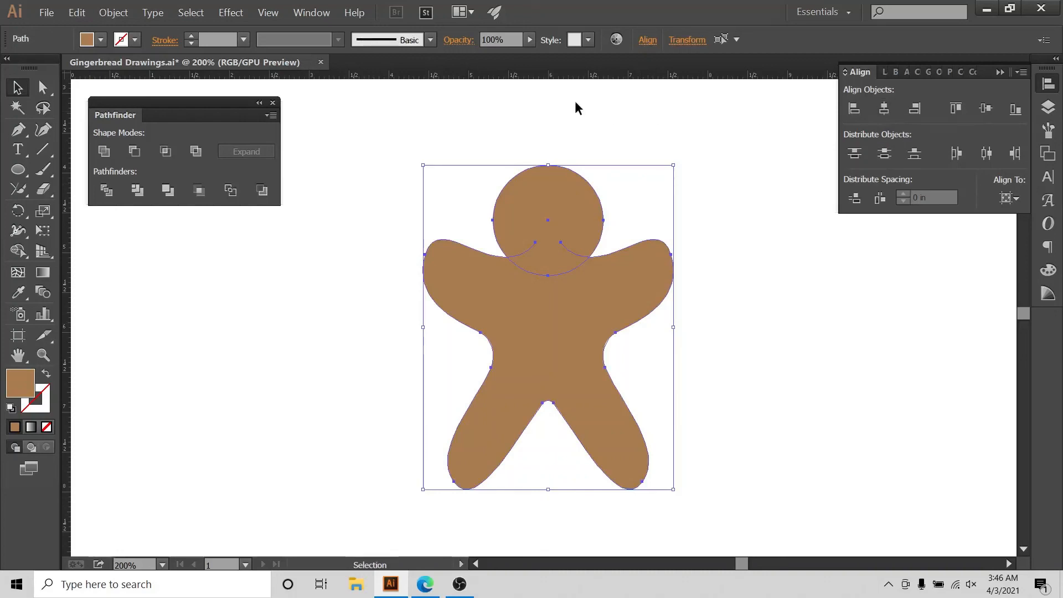
{"action": "left_click", "coordinate": [102, 17]}
{"action": "left_click", "coordinate": [122, 144]}
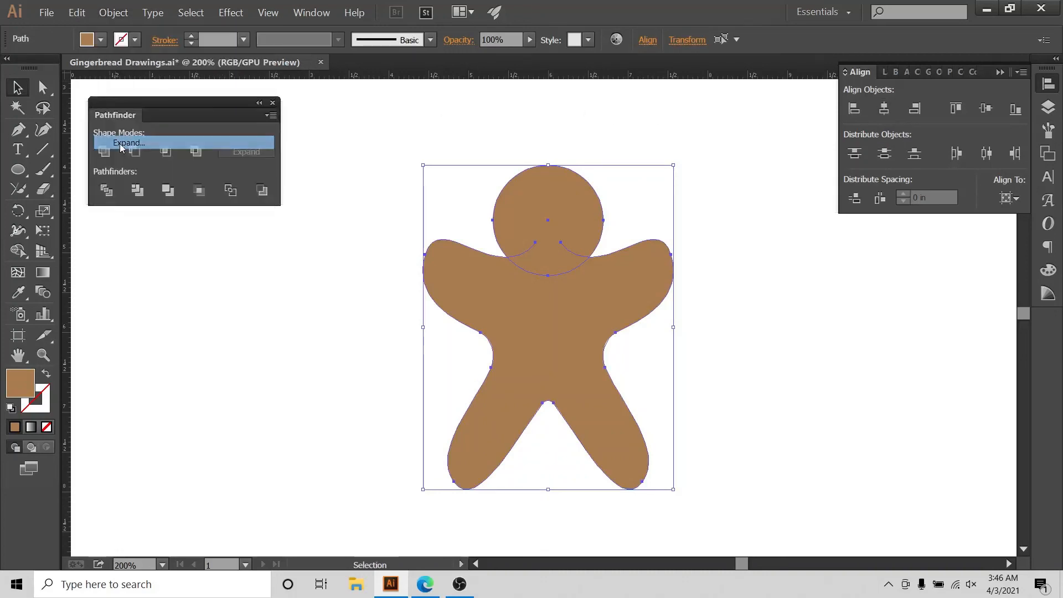
{"action": "left_click", "coordinate": [105, 151]}
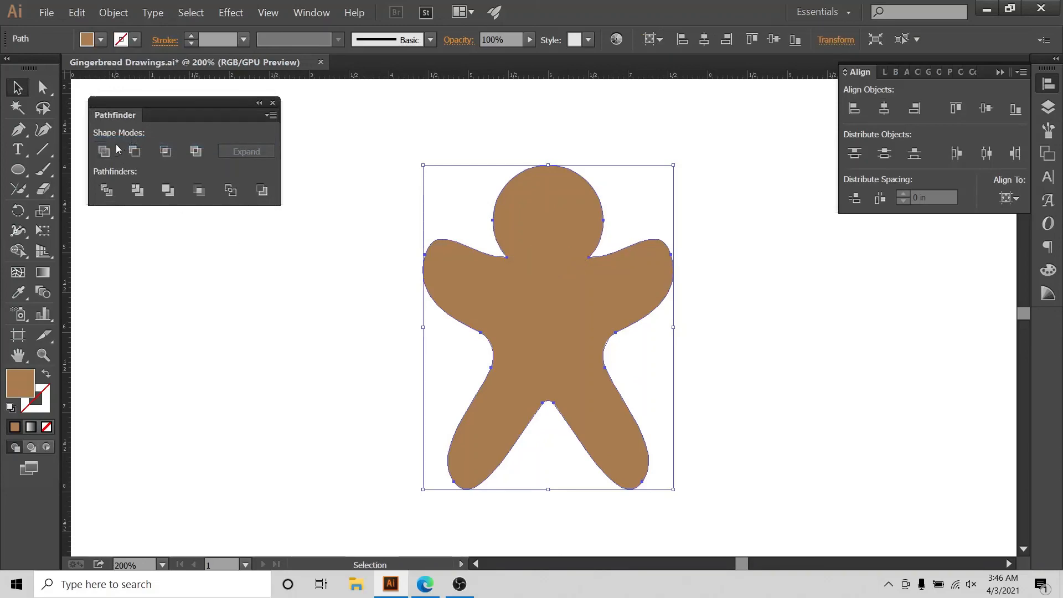